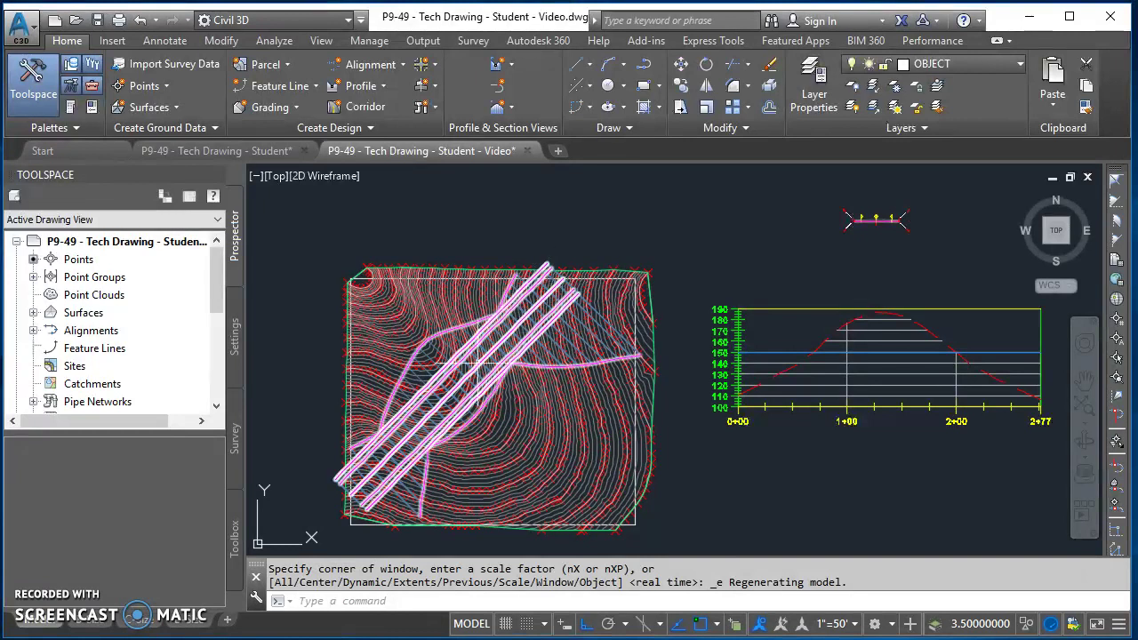
Examine the finished road corridor, its profile view and the assembly in plan and 3D, ending in the top view
{"action": "scroll", "coordinate": [949, 402], "scroll_direction": "up", "scroll_amount": 2}
{"action": "middle_click_drag", "start_coordinate": [948, 402], "coordinate": [771, 423]}
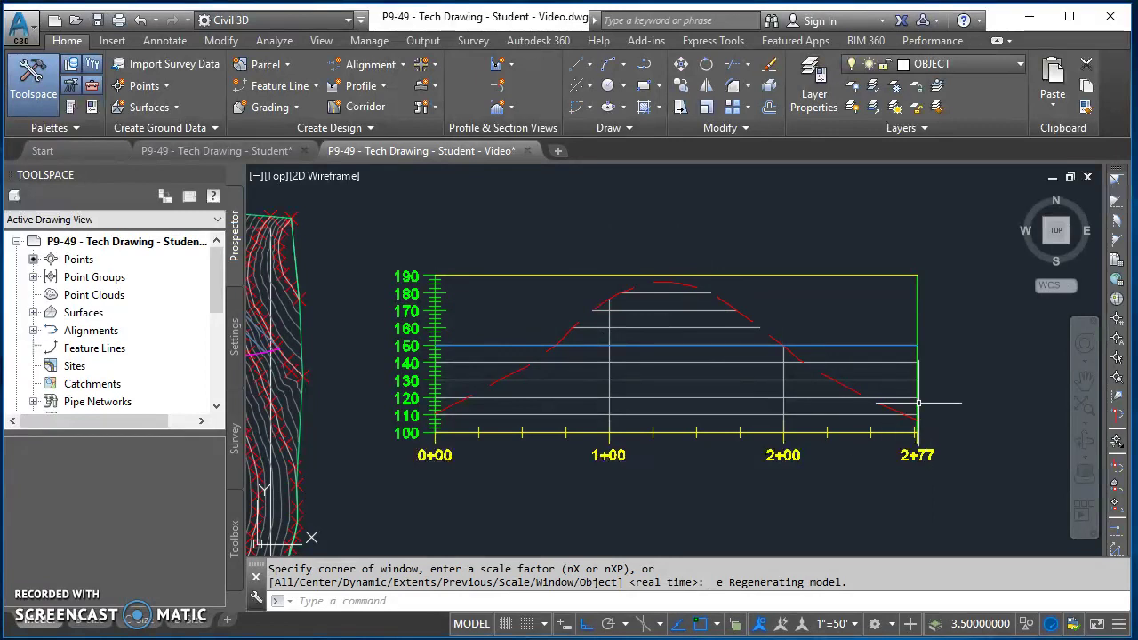
{"action": "middle_click_drag", "start_coordinate": [573, 281], "coordinate": [714, 476]}
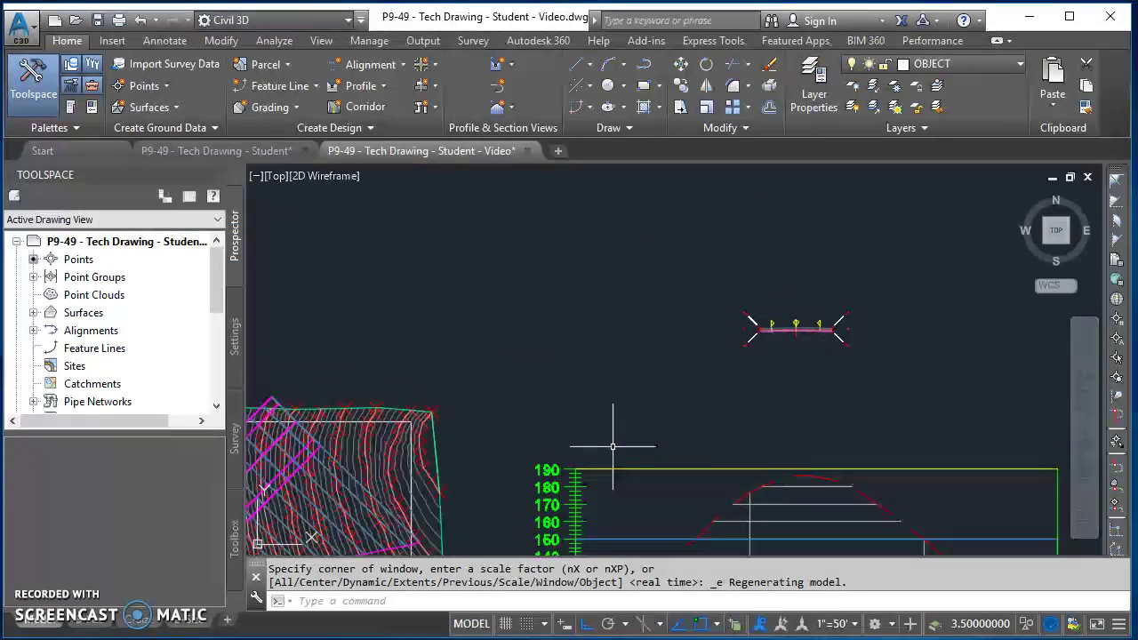
{"action": "middle_click_drag", "start_coordinate": [652, 452], "coordinate": [639, 341], "text": "shift"}
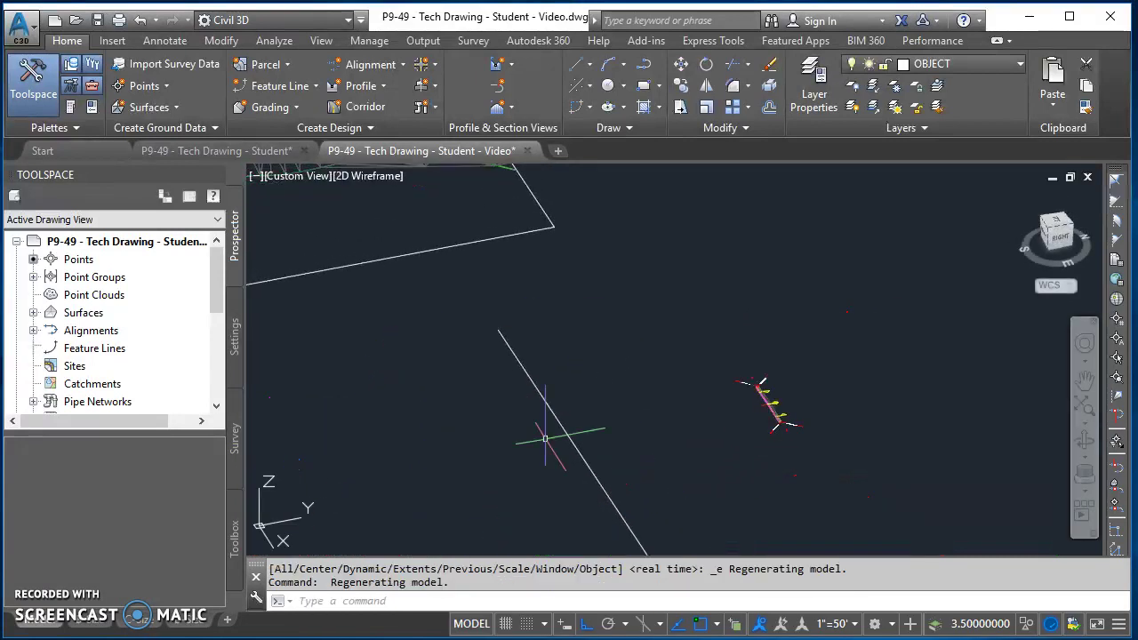
{"action": "scroll", "coordinate": [546, 432], "scroll_direction": "down", "scroll_amount": 5}
{"action": "middle_click_drag", "start_coordinate": [584, 431], "coordinate": [779, 370], "text": "shift"}
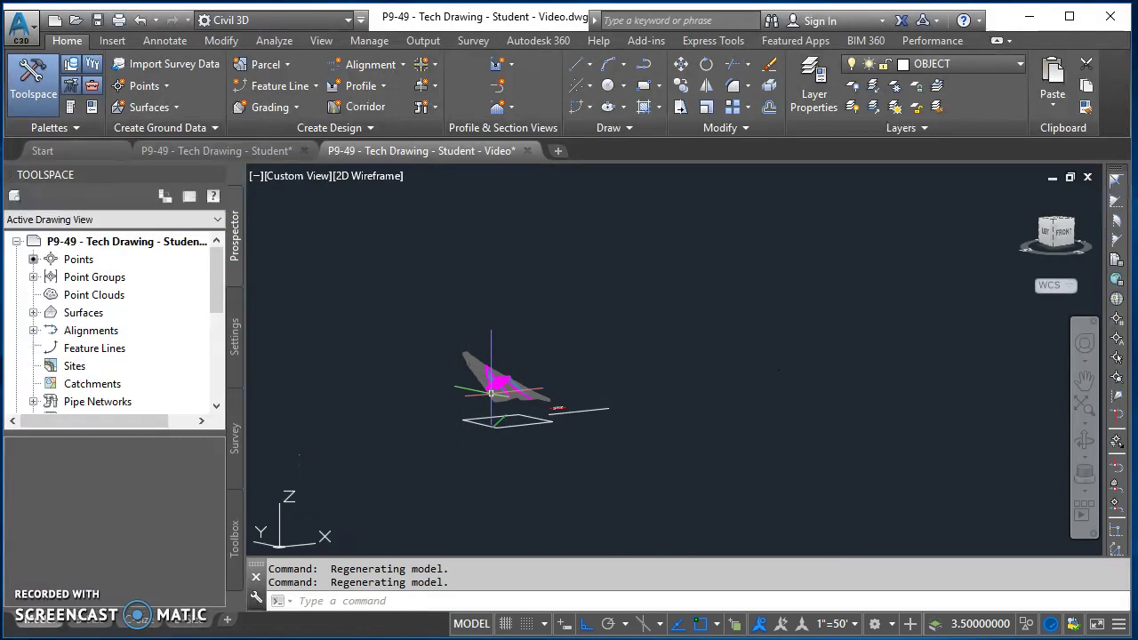
{"action": "scroll", "coordinate": [502, 402], "scroll_direction": "up", "scroll_amount": 6}
{"action": "middle_click_drag", "start_coordinate": [503, 402], "coordinate": [557, 373], "text": "shift"}
{"action": "scroll", "coordinate": [558, 374], "scroll_direction": "up", "scroll_amount": 4}
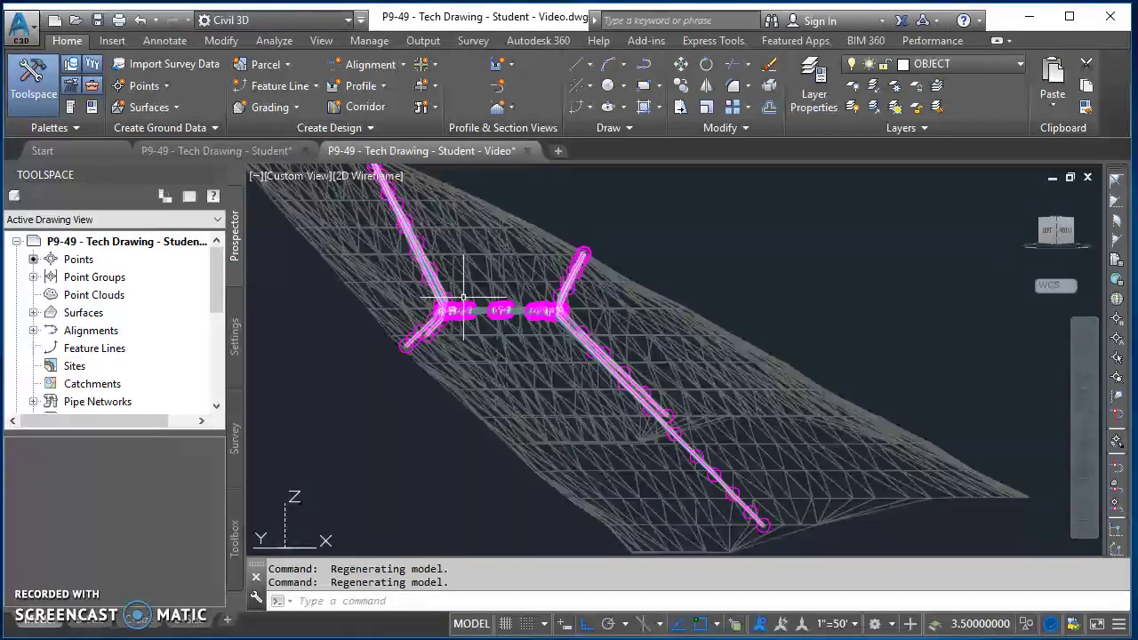
{"action": "scroll", "coordinate": [679, 404], "scroll_direction": "down", "scroll_amount": 4}
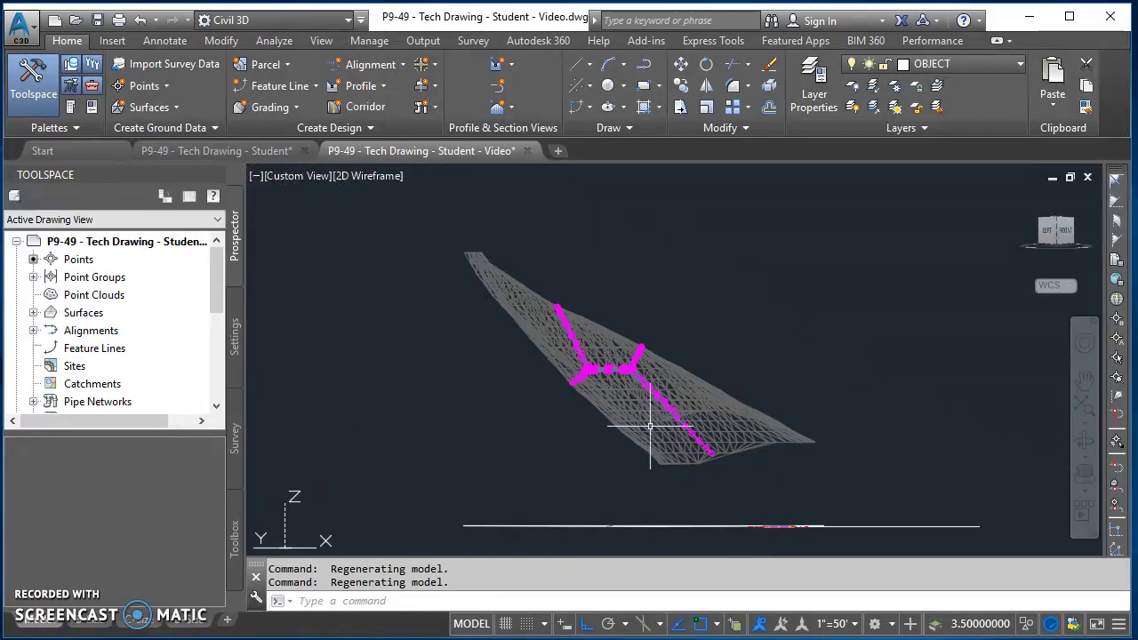
{"action": "middle_click_drag", "start_coordinate": [602, 444], "coordinate": [475, 498], "text": "shift"}
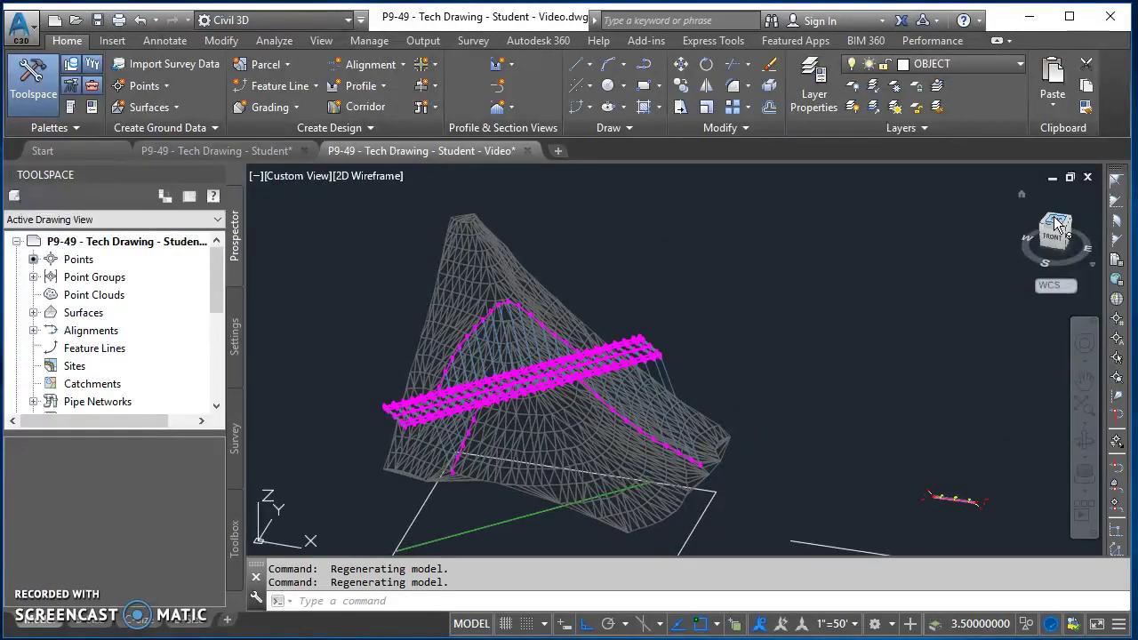
{"action": "left_click", "coordinate": [1058, 245]}
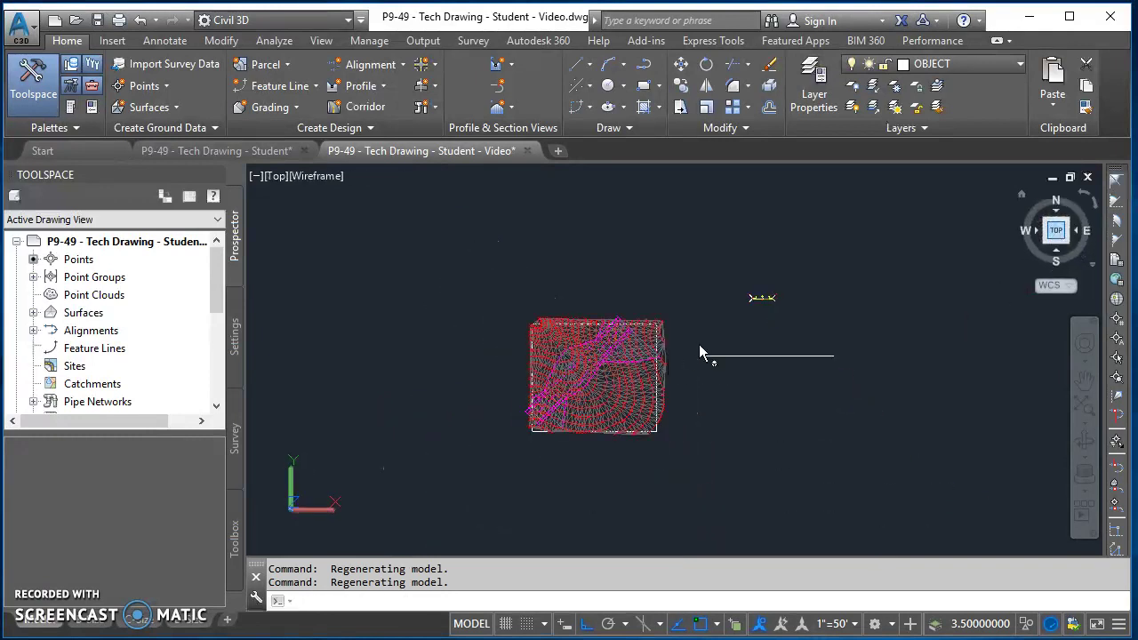
Switch to the P9-49 - Tech Drawing - Student drawing, showing its surface, assembly and profile view
{"action": "left_click", "coordinate": [221, 155]}
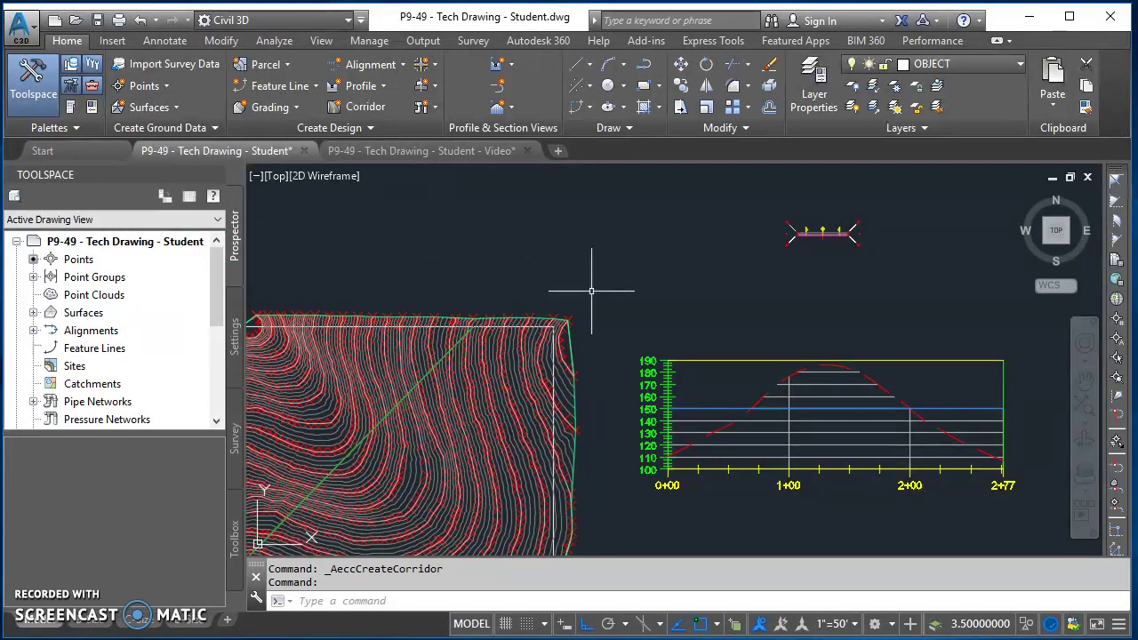
{"action": "middle_click_drag", "start_coordinate": [590, 300], "coordinate": [666, 239]}
{"action": "middle_click_drag", "start_coordinate": [675, 347], "coordinate": [649, 433]}
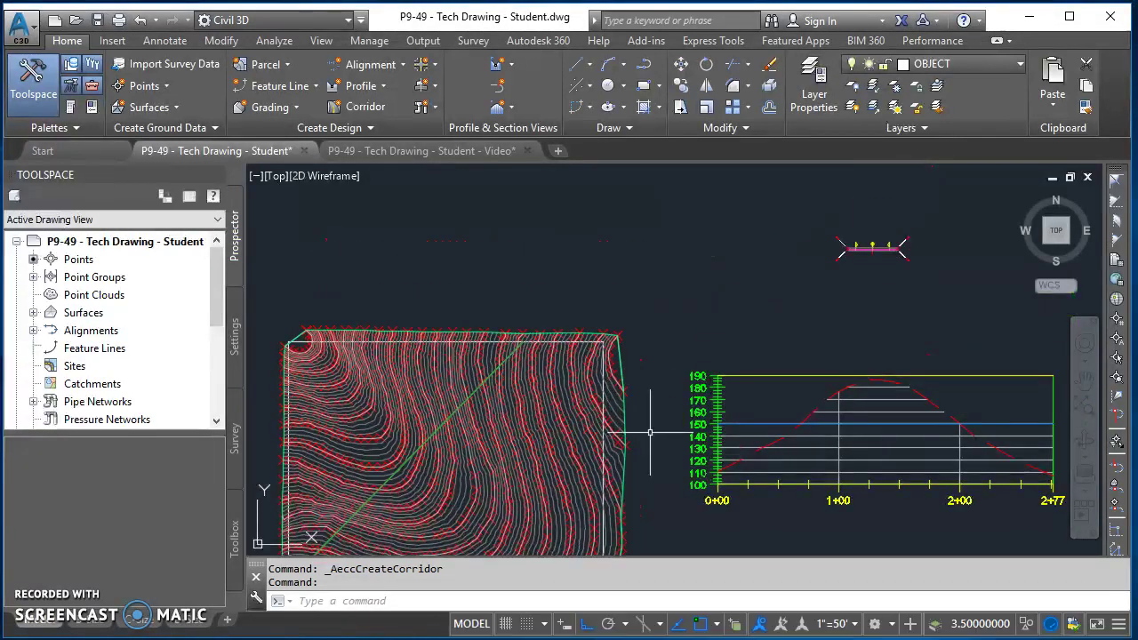
{"action": "scroll", "coordinate": [685, 320], "scroll_direction": "down", "scroll_amount": 2}
{"action": "scroll", "coordinate": [683, 305], "scroll_direction": "up", "scroll_amount": 2}
{"action": "middle_click_drag", "start_coordinate": [683, 305], "coordinate": [660, 307]}
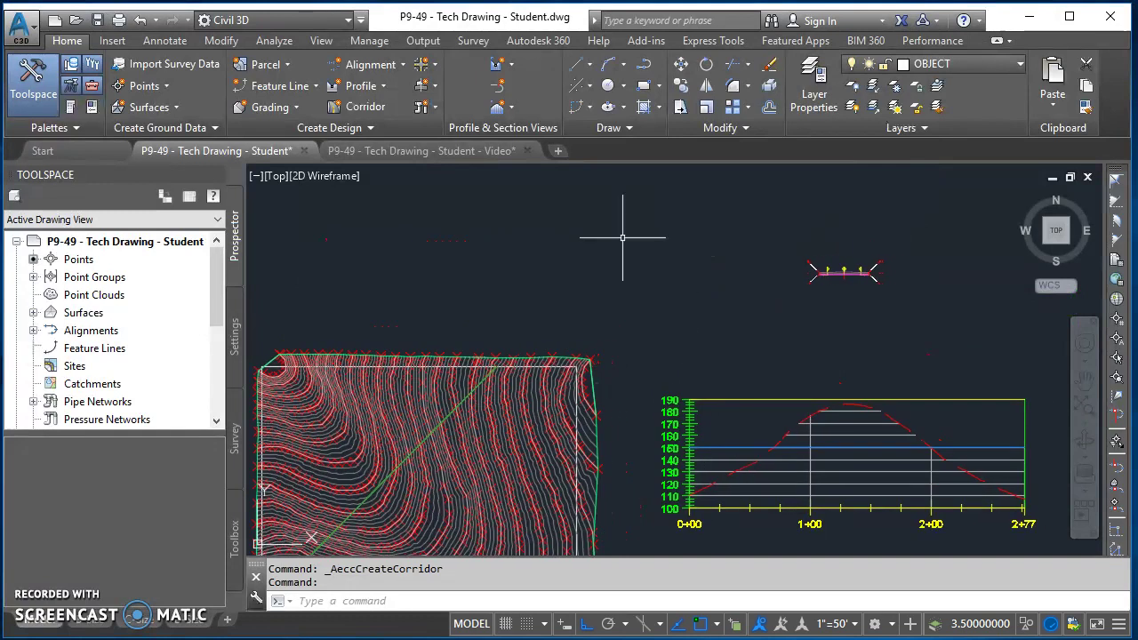
Start a new corridor and name it WEBER PARKWAY ROAD
{"action": "left_click", "coordinate": [365, 107]}
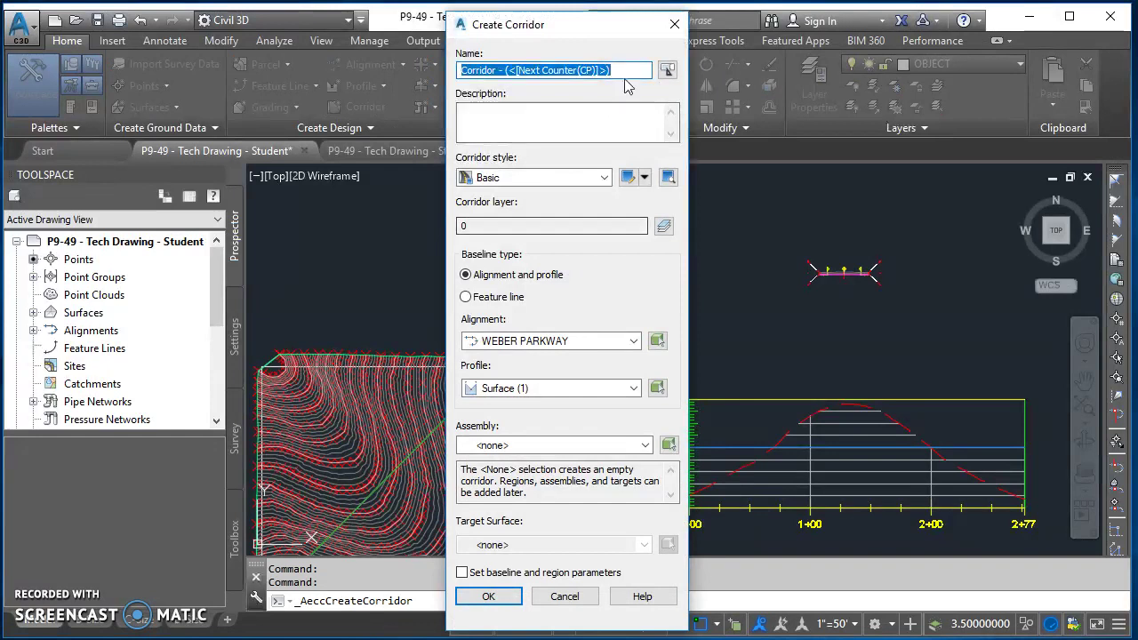
{"action": "type", "text": "WEBE"}
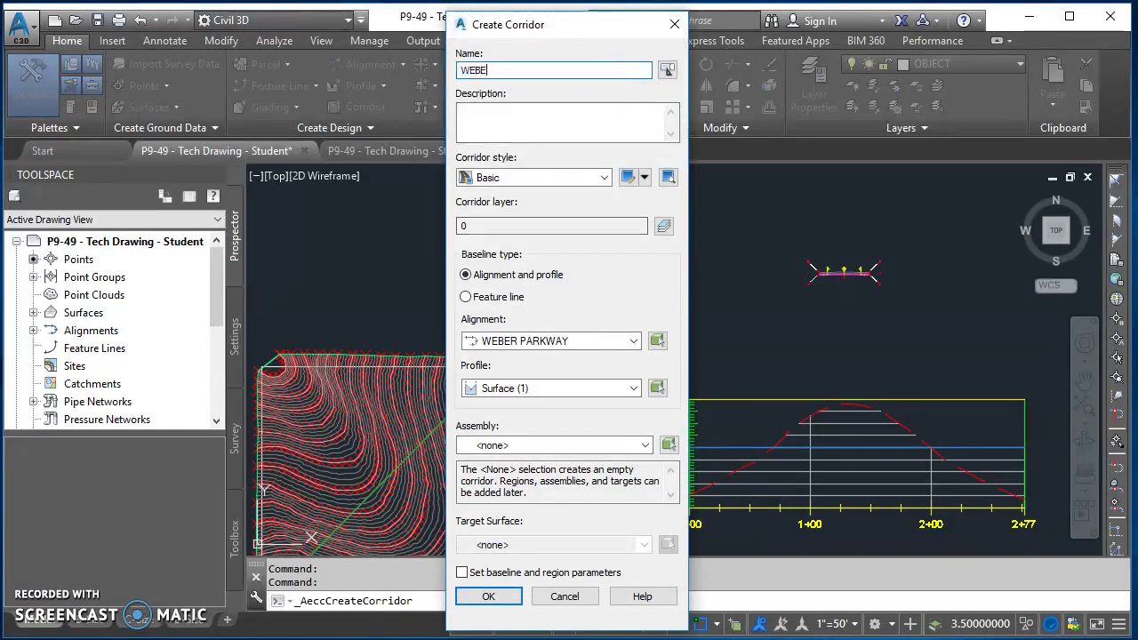
{"action": "type", "text": "R PARKWAY ROAD"}
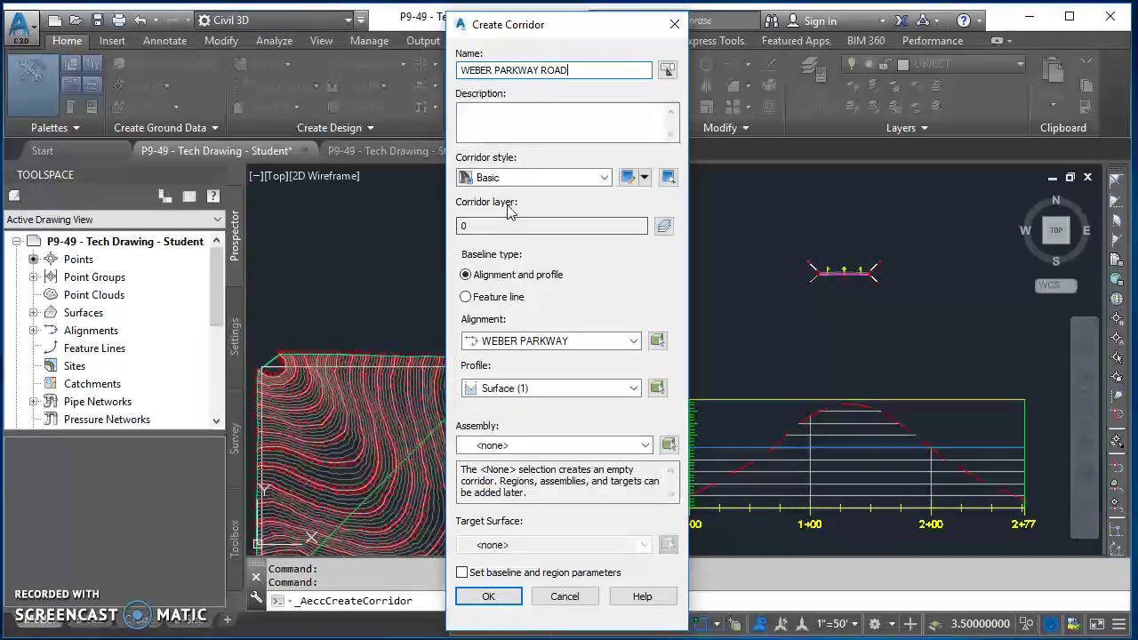
Create a new layer named C-ROAD with the colour red from the corridor's layer settings, based on C-ROAD-ASSM
{"action": "left_click", "coordinate": [665, 228]}
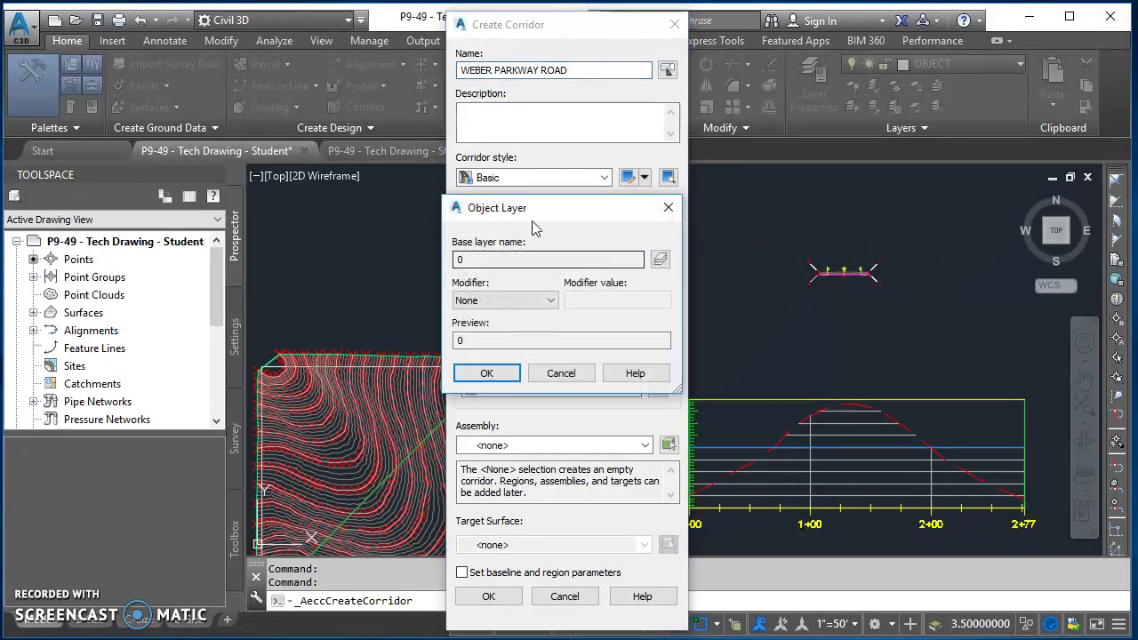
{"action": "left_click", "coordinate": [659, 259]}
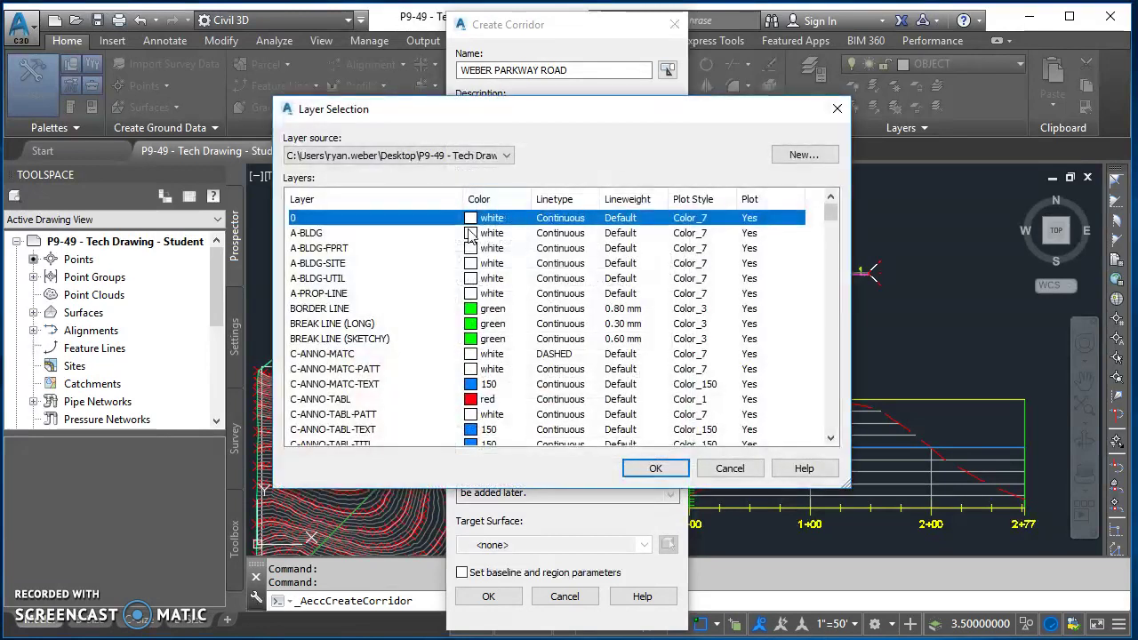
{"action": "left_click_drag", "start_coordinate": [832, 220], "coordinate": [834, 260]}
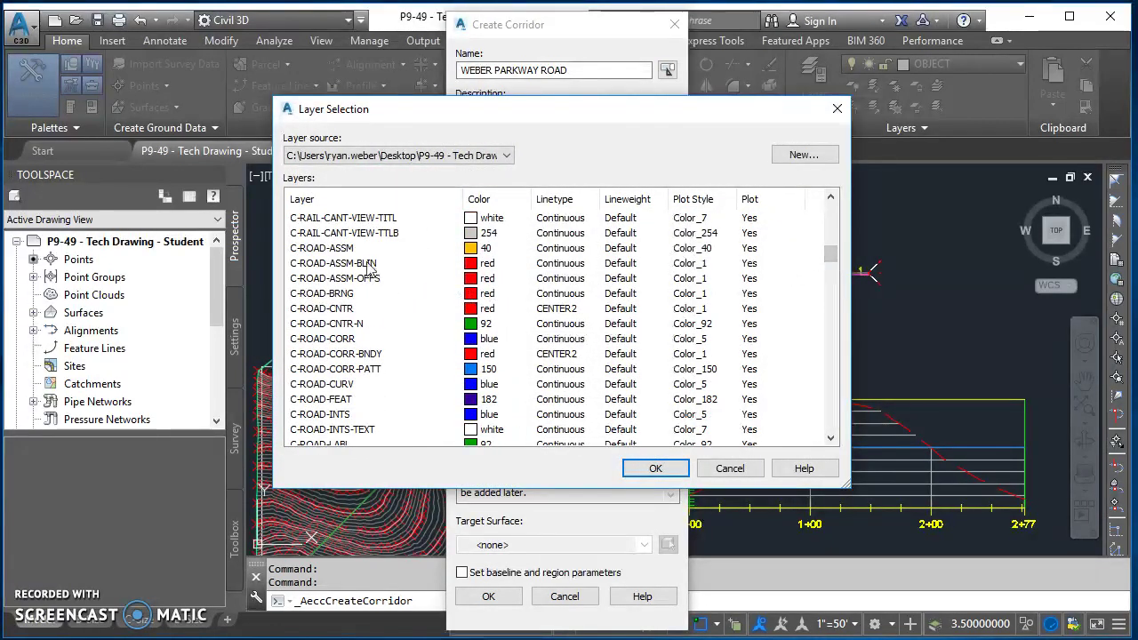
{"action": "left_click", "coordinate": [315, 253]}
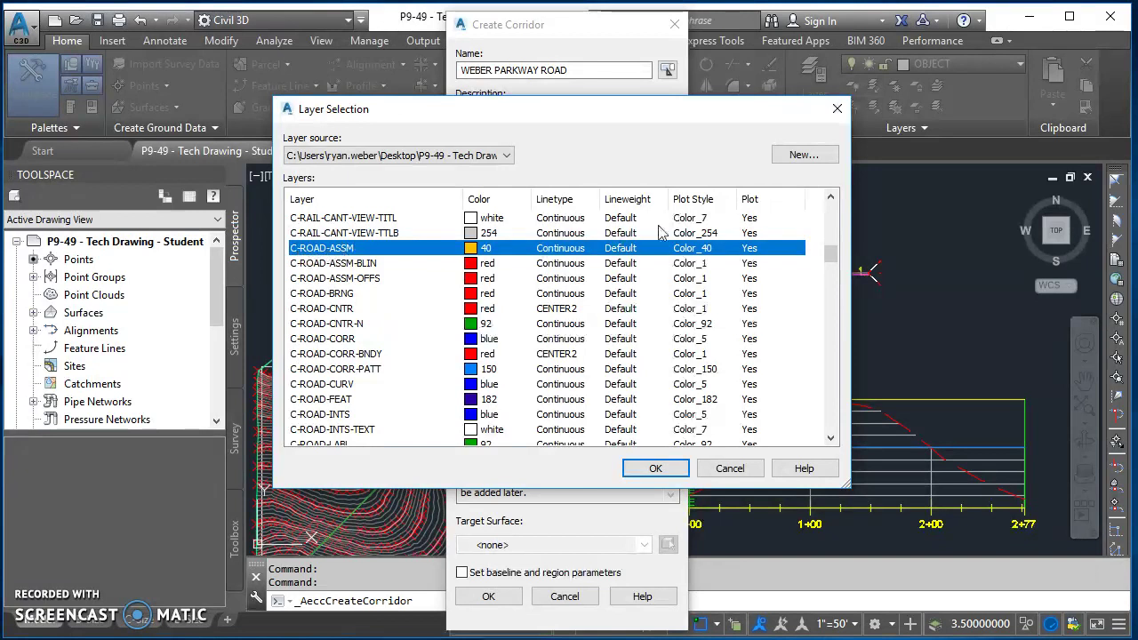
{"action": "left_click", "coordinate": [797, 160]}
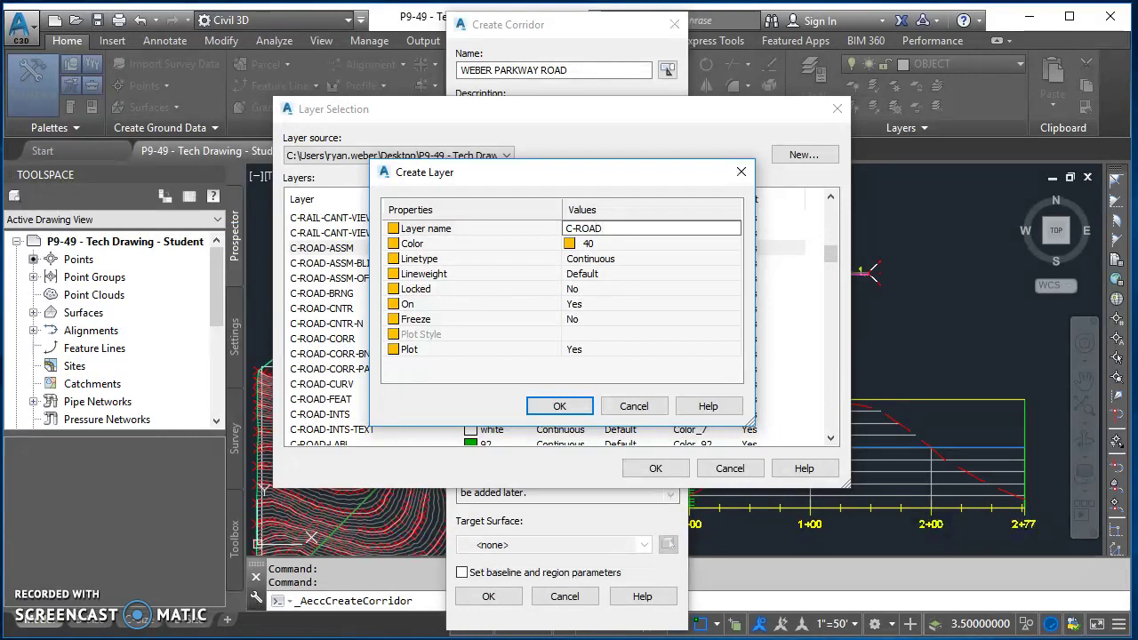
{"action": "left_click", "coordinate": [614, 246]}
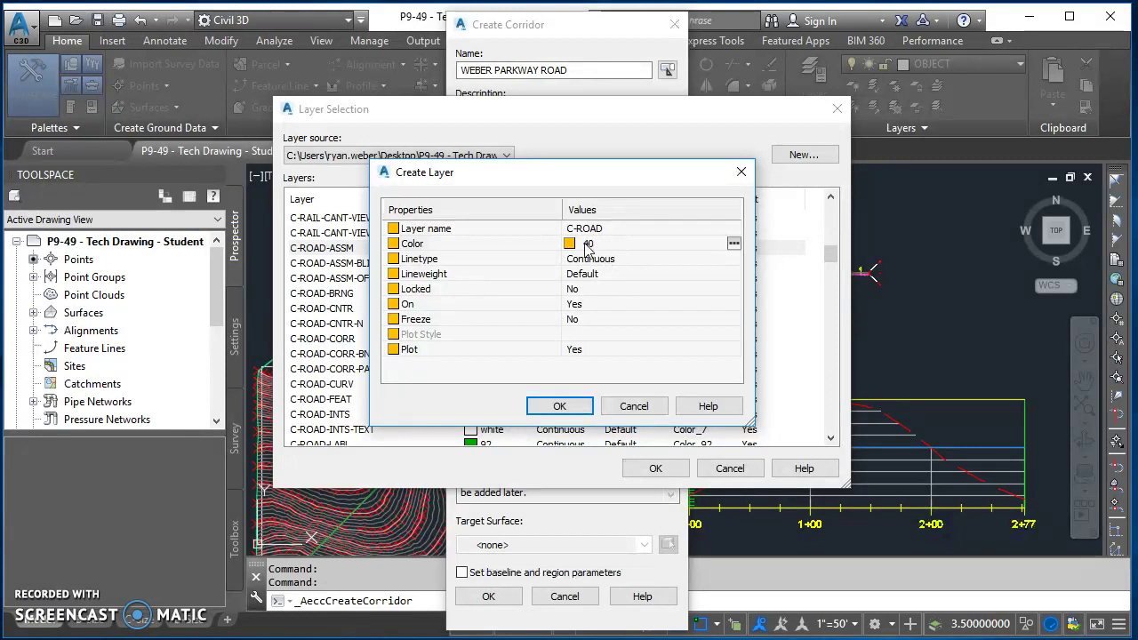
{"action": "left_click", "coordinate": [734, 245]}
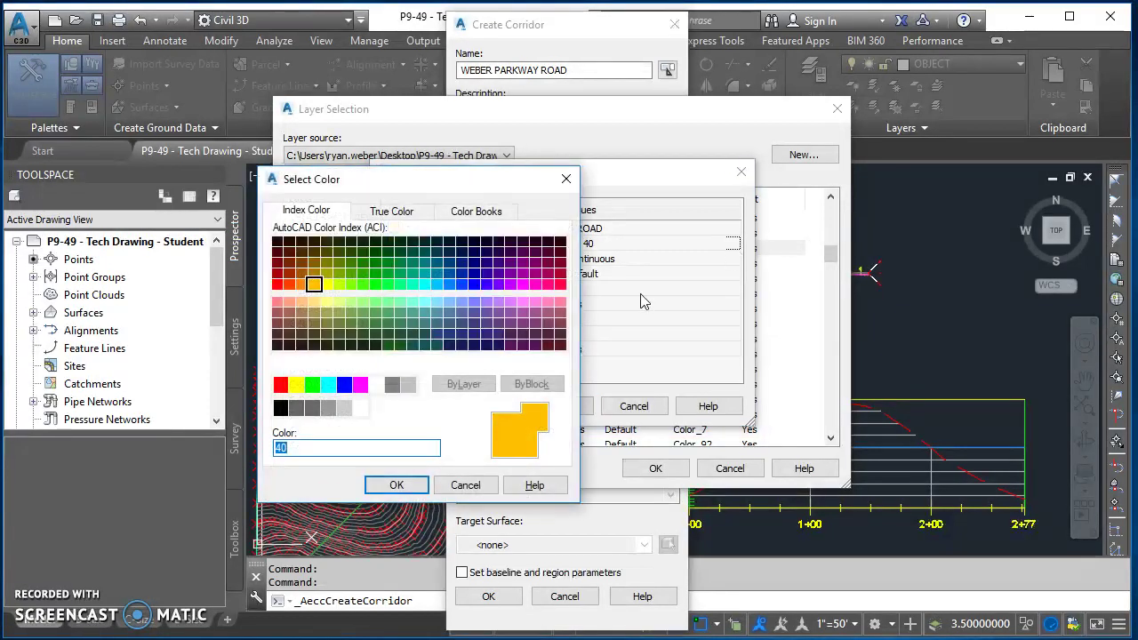
{"action": "left_click", "coordinate": [280, 384]}
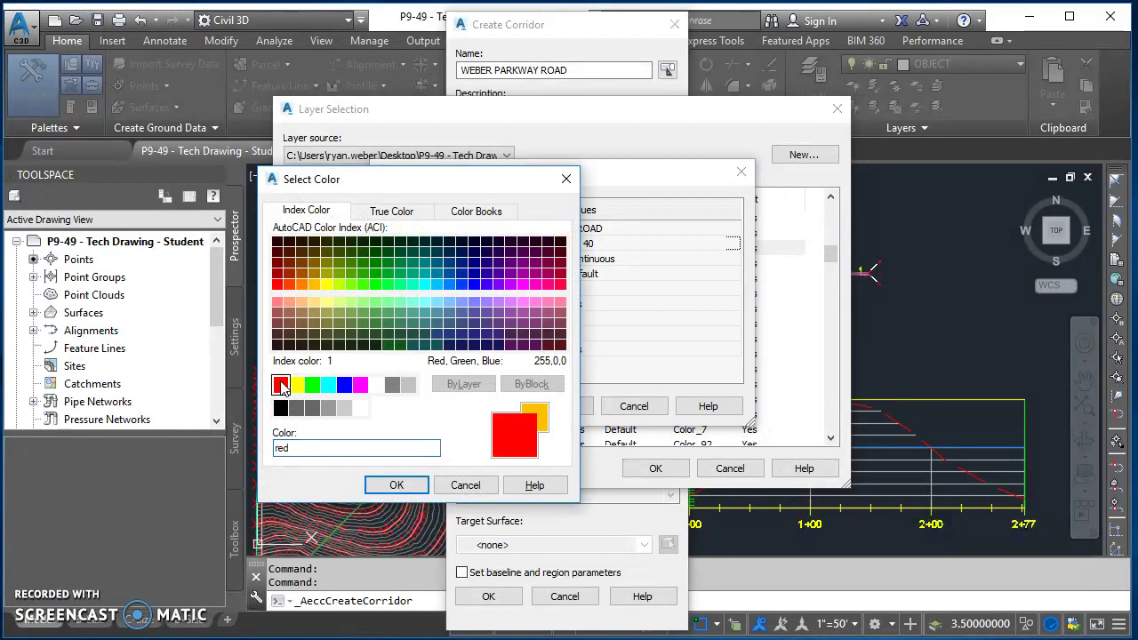
{"action": "left_click", "coordinate": [396, 485]}
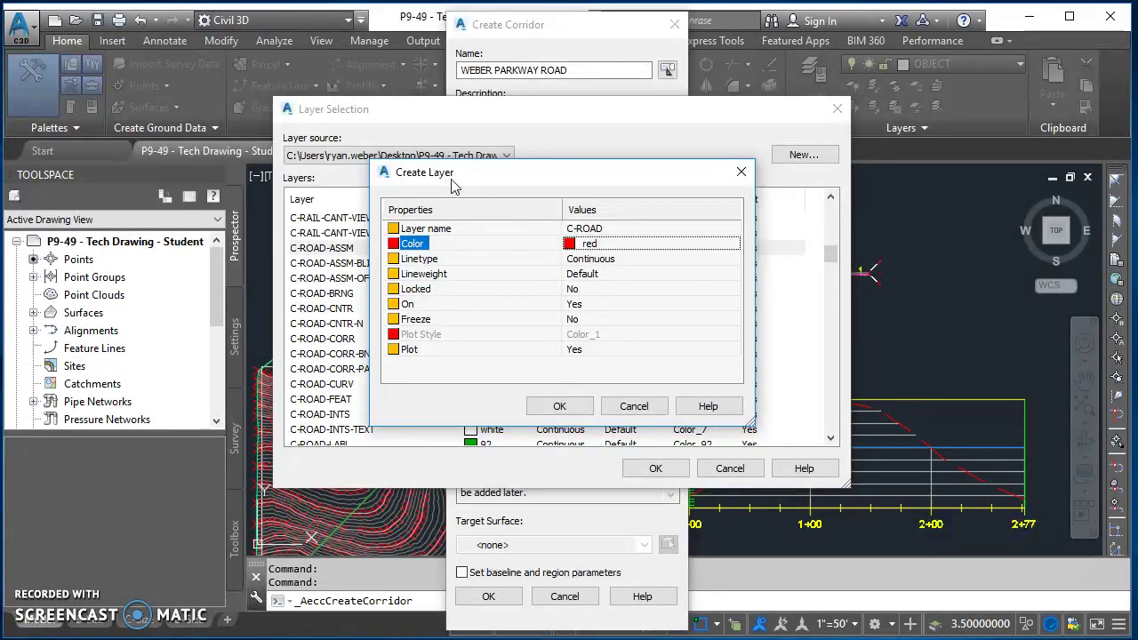
{"action": "left_click", "coordinate": [559, 407]}
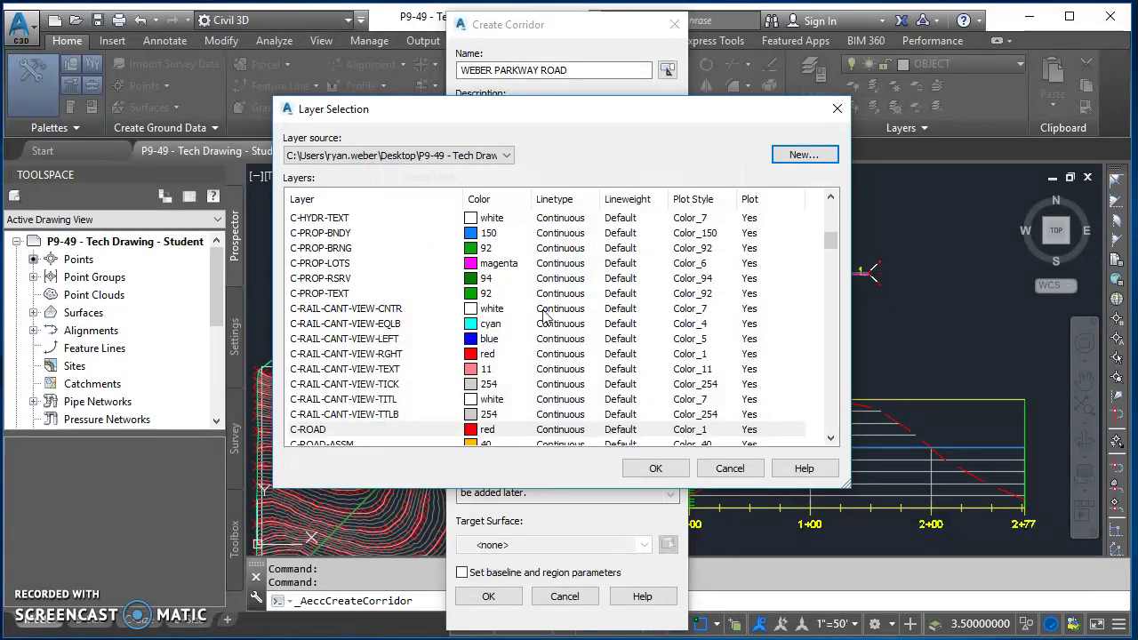
Assign the C-ROAD layer as the corridor layer
{"action": "left_click", "coordinate": [324, 430]}
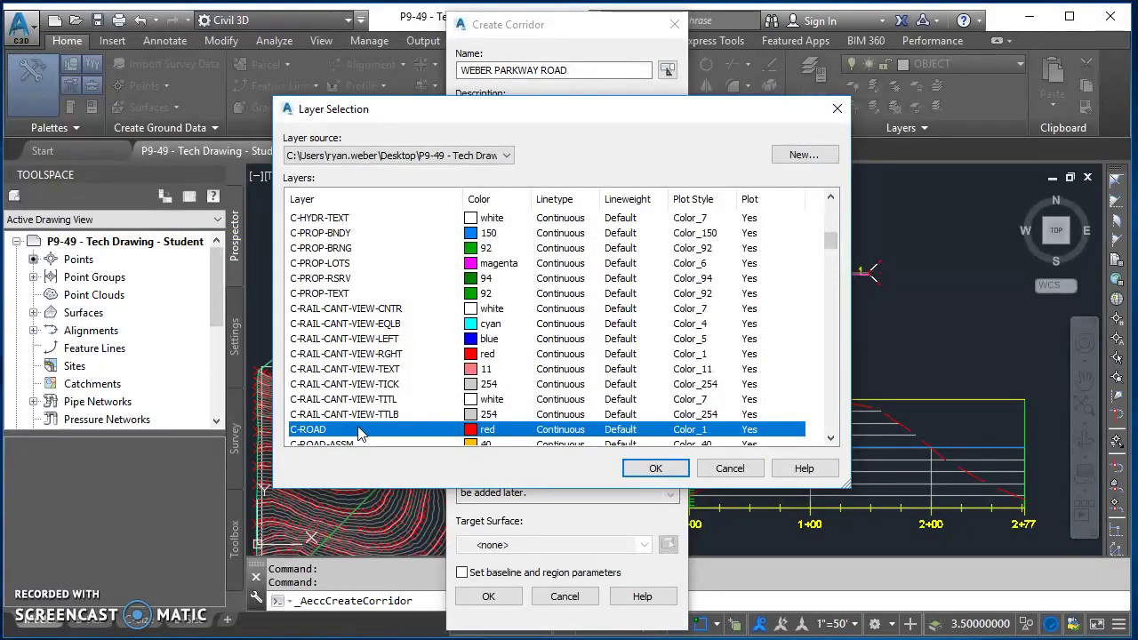
{"action": "left_click", "coordinate": [654, 469]}
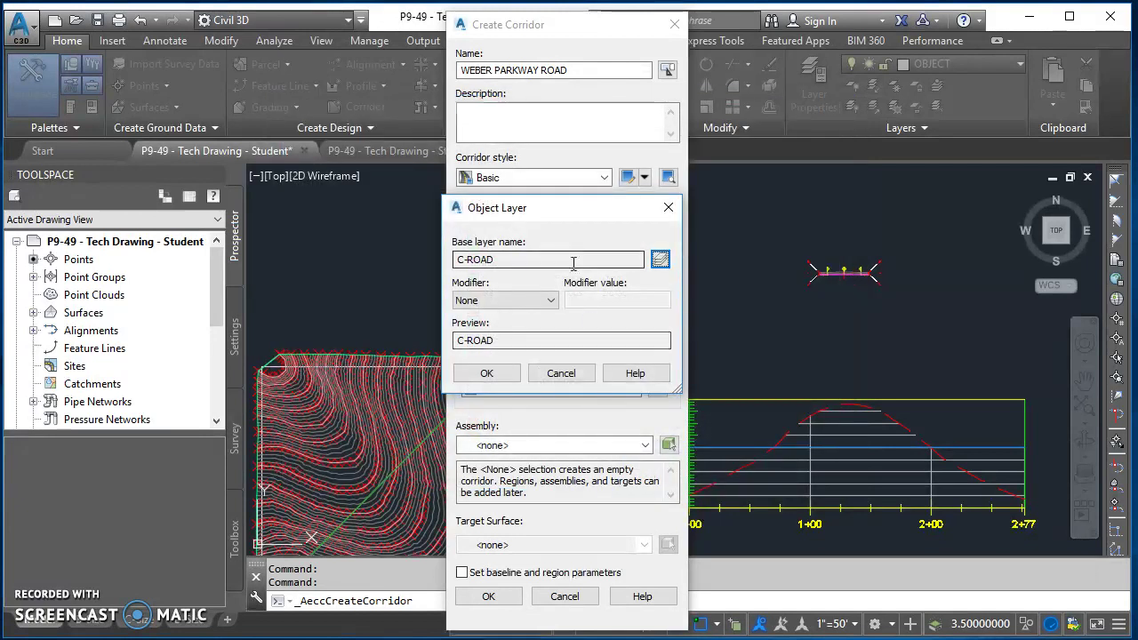
{"action": "left_click", "coordinate": [487, 374]}
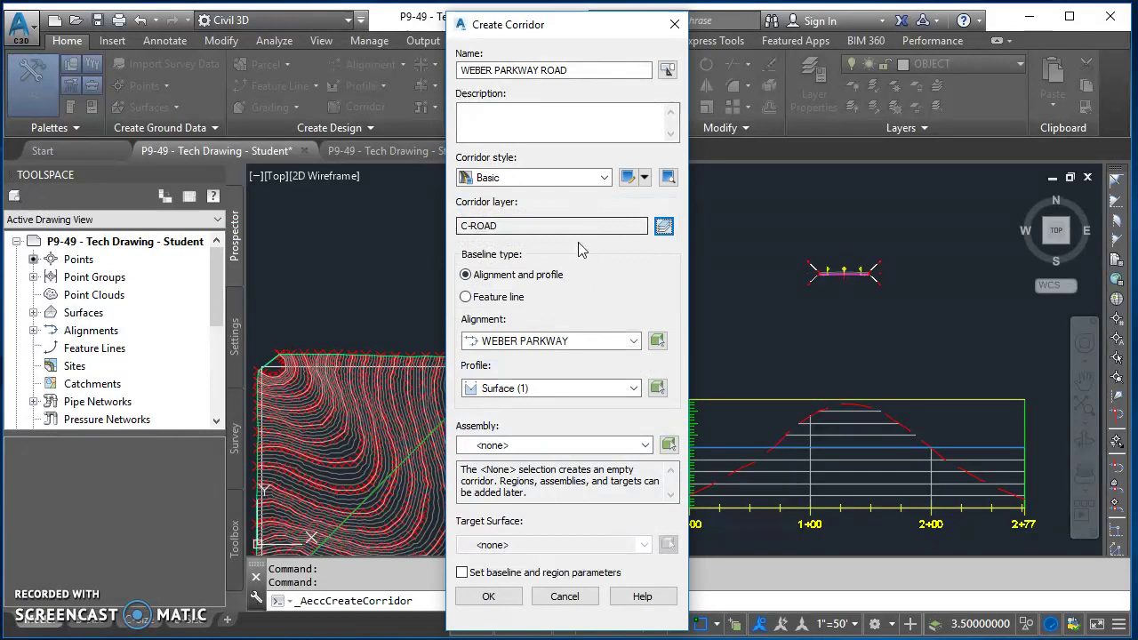
Set the corridor's baseline alignment to WEBER PARKWAY and its profile to WEBER PARKWAY - PROPOSED (1)
{"action": "left_click", "coordinate": [530, 342]}
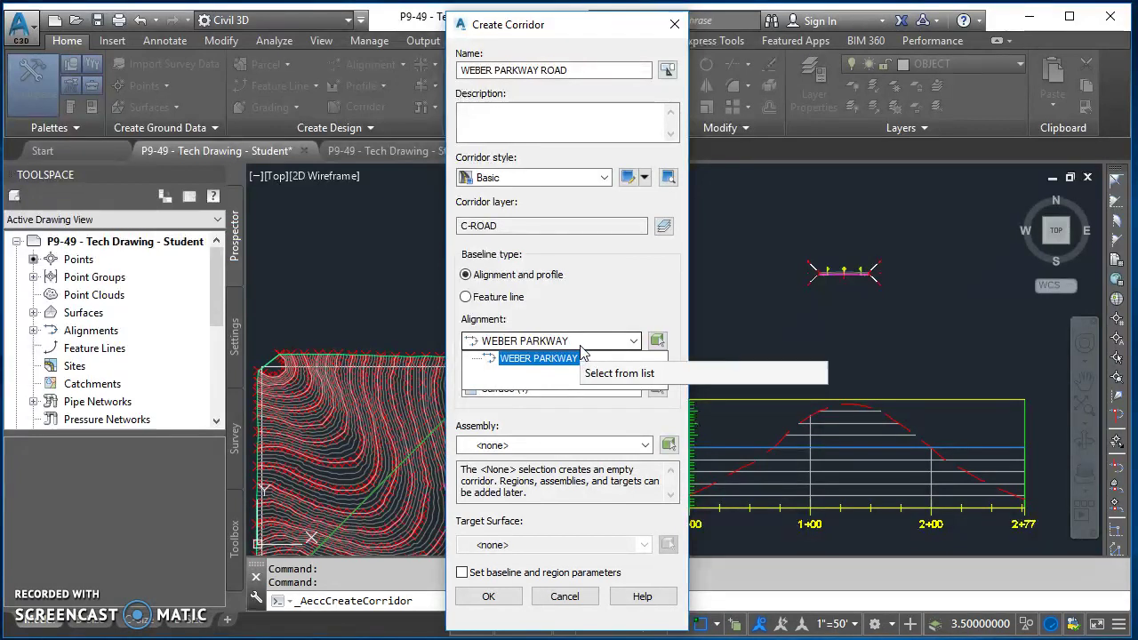
{"action": "left_click", "coordinate": [533, 358]}
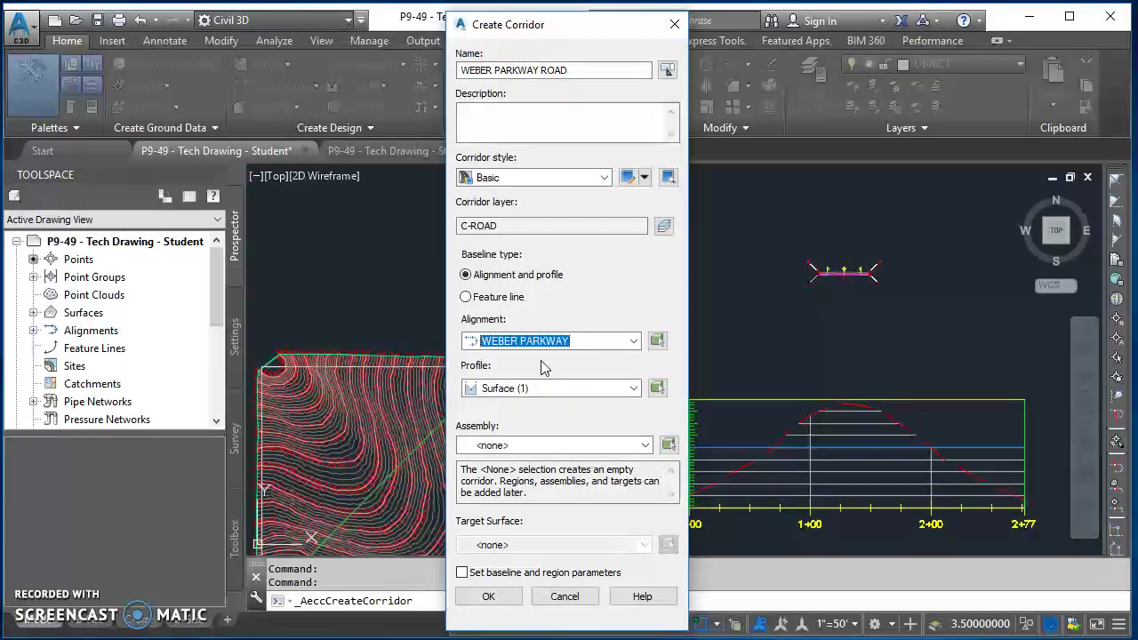
{"action": "left_click", "coordinate": [531, 388]}
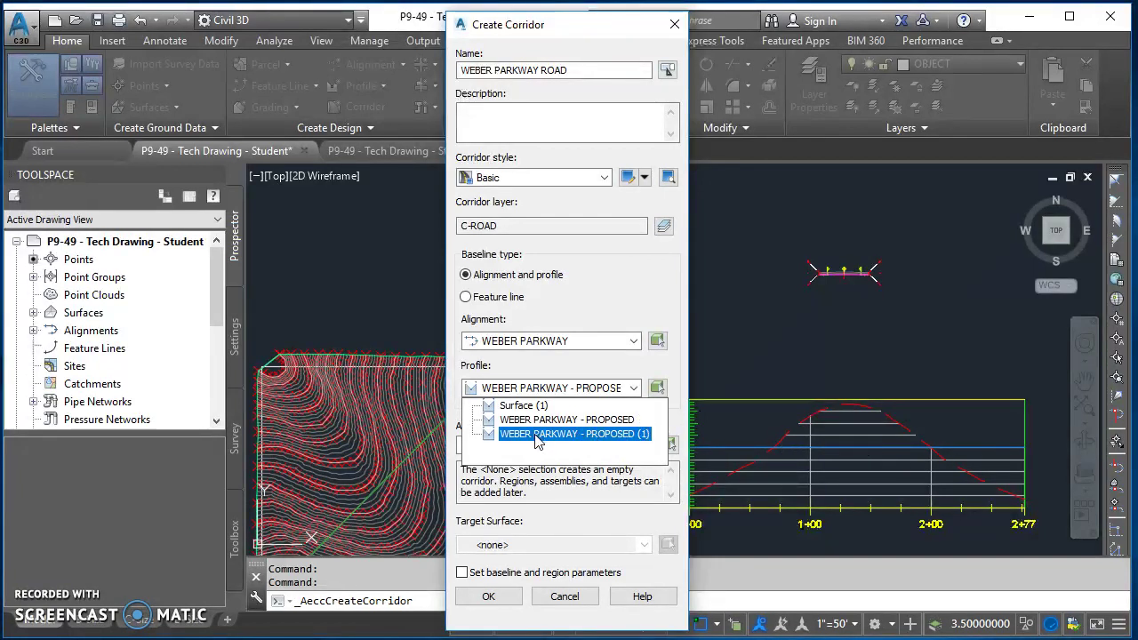
{"action": "left_click", "coordinate": [623, 436]}
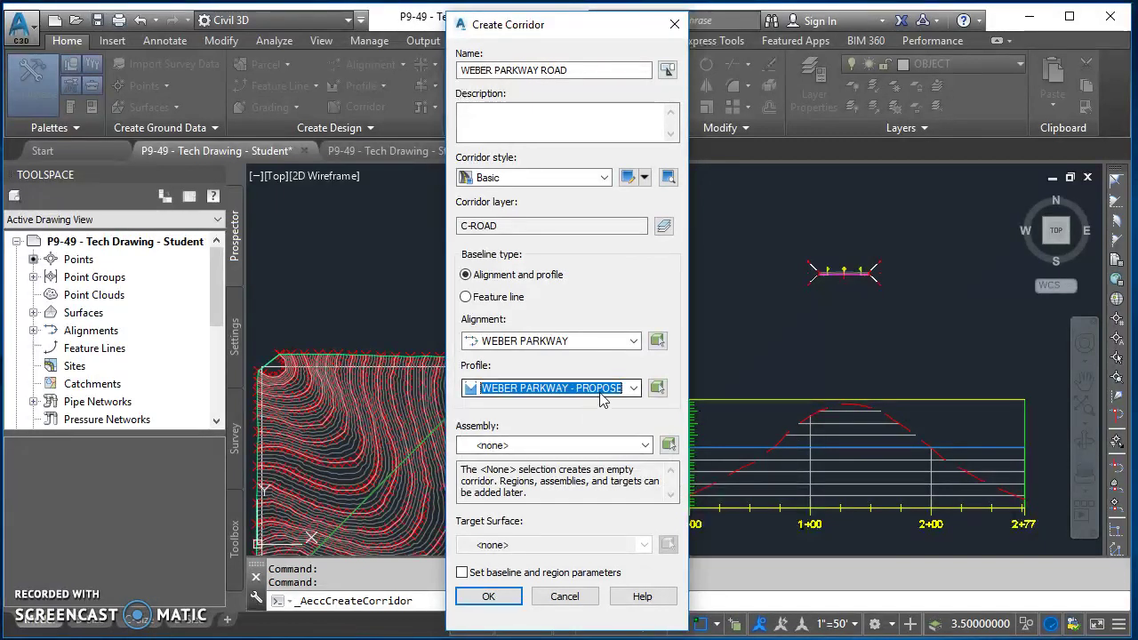
Set the assembly to WEBER PARKWAY ASSEMBLY and the target surface to EXISTING GROUND, and accept the corridor settings
{"action": "left_click", "coordinate": [558, 450]}
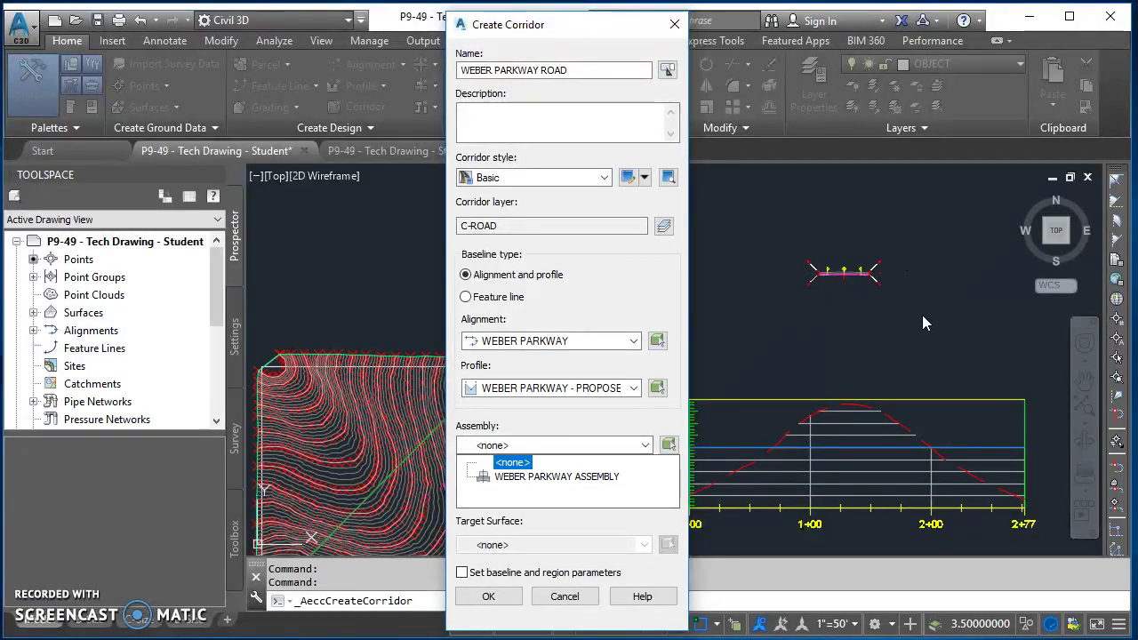
{"action": "left_click", "coordinate": [555, 478]}
{"action": "left_click", "coordinate": [544, 544]}
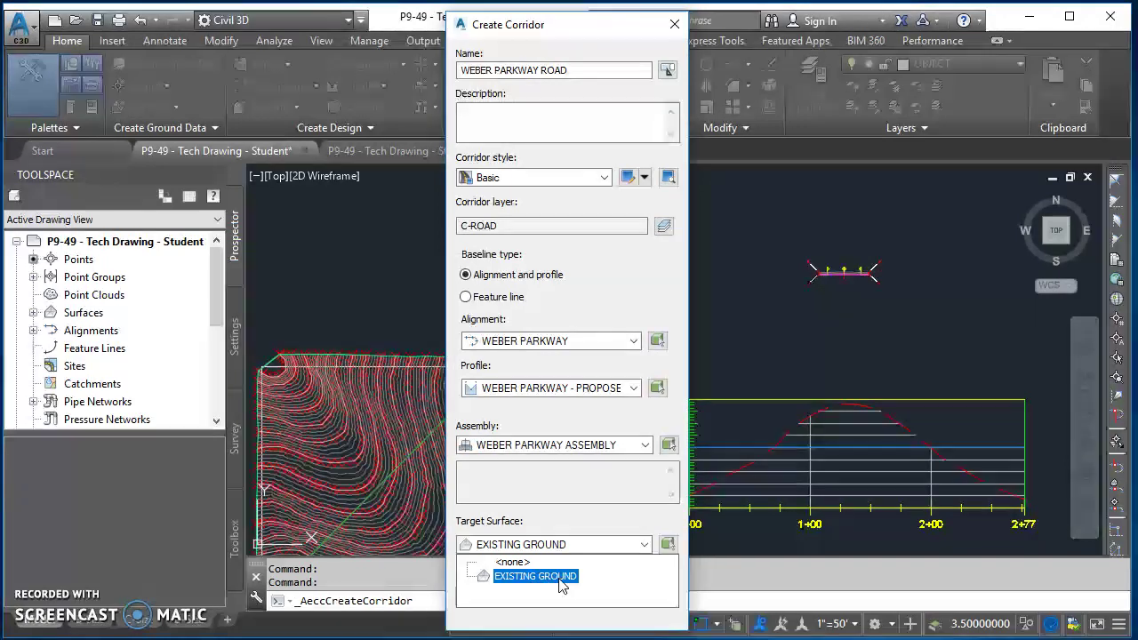
{"action": "left_click", "coordinate": [560, 577]}
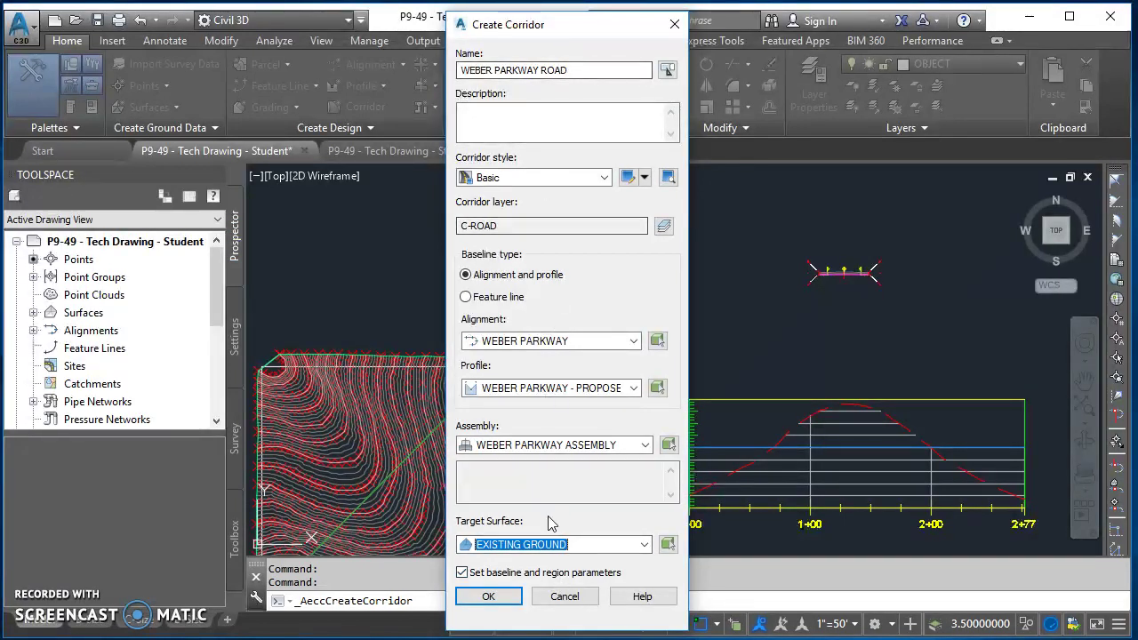
{"action": "key", "text": "Return"}
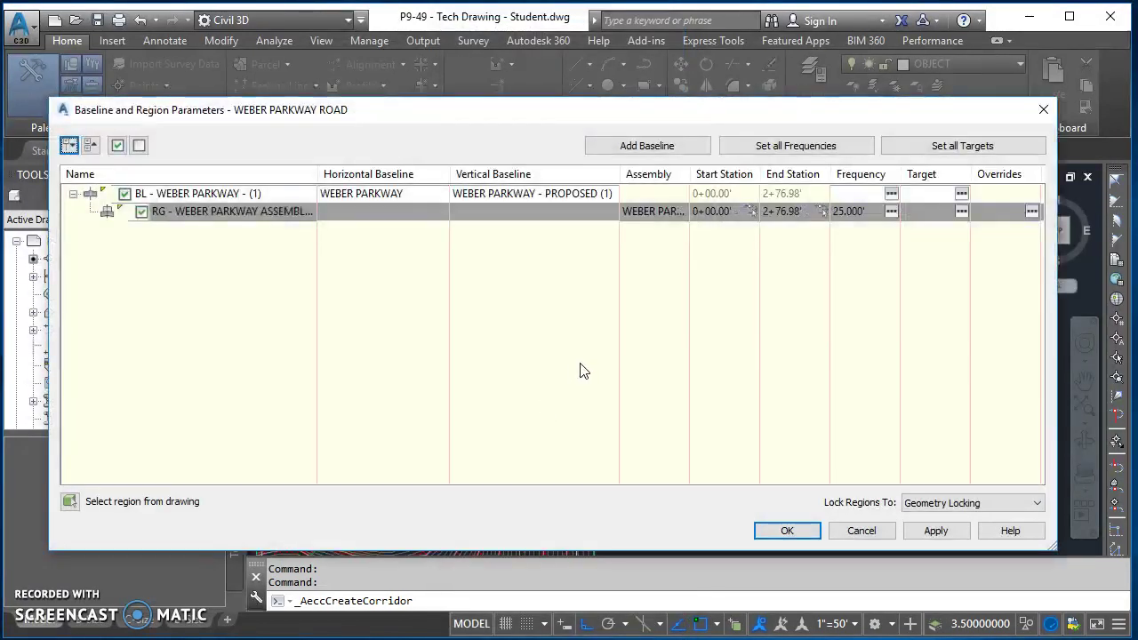
Enlarge the baseline and region parameters window and widen the Name column to show the full region name
{"action": "left_click_drag", "start_coordinate": [288, 119], "coordinate": [268, 113]}
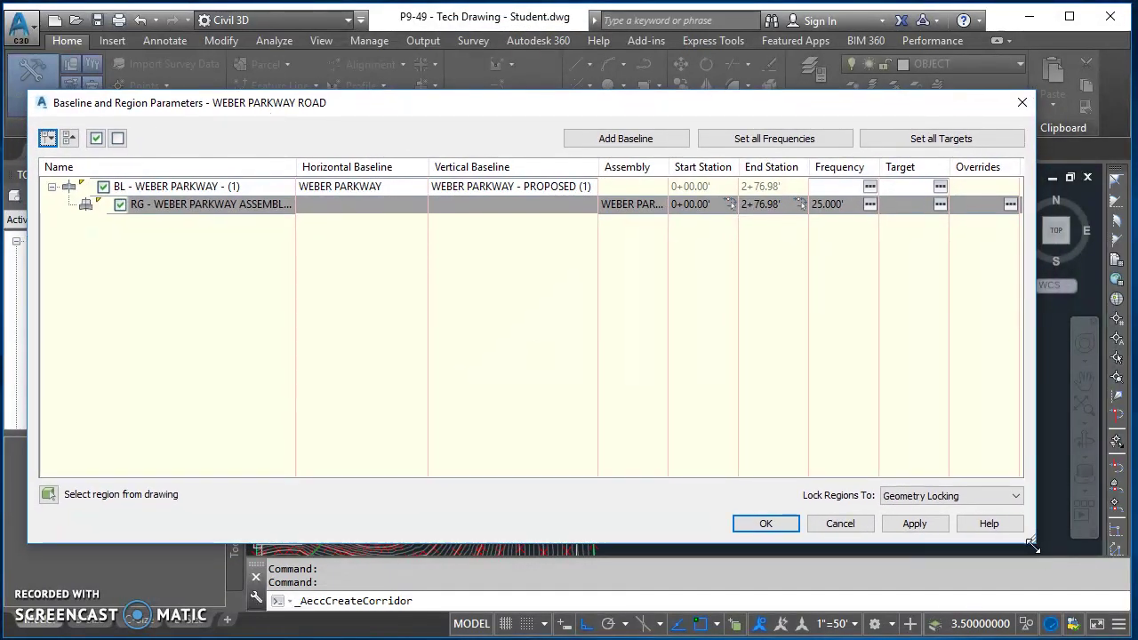
{"action": "left_click_drag", "start_coordinate": [1032, 546], "coordinate": [1105, 554]}
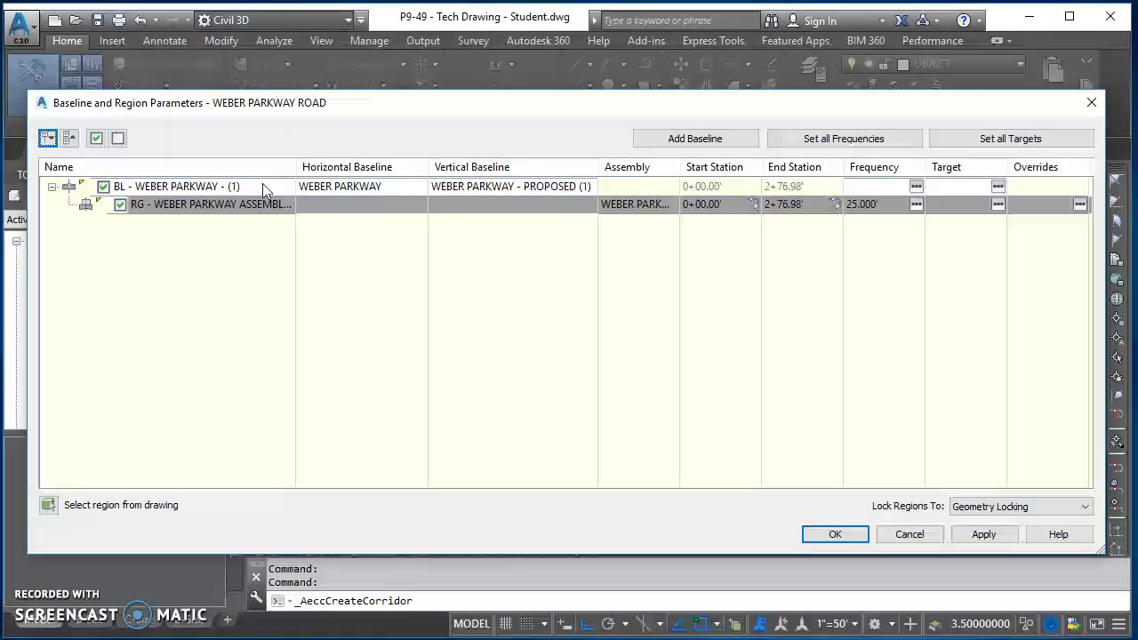
{"action": "left_click_drag", "start_coordinate": [299, 160], "coordinate": [328, 160]}
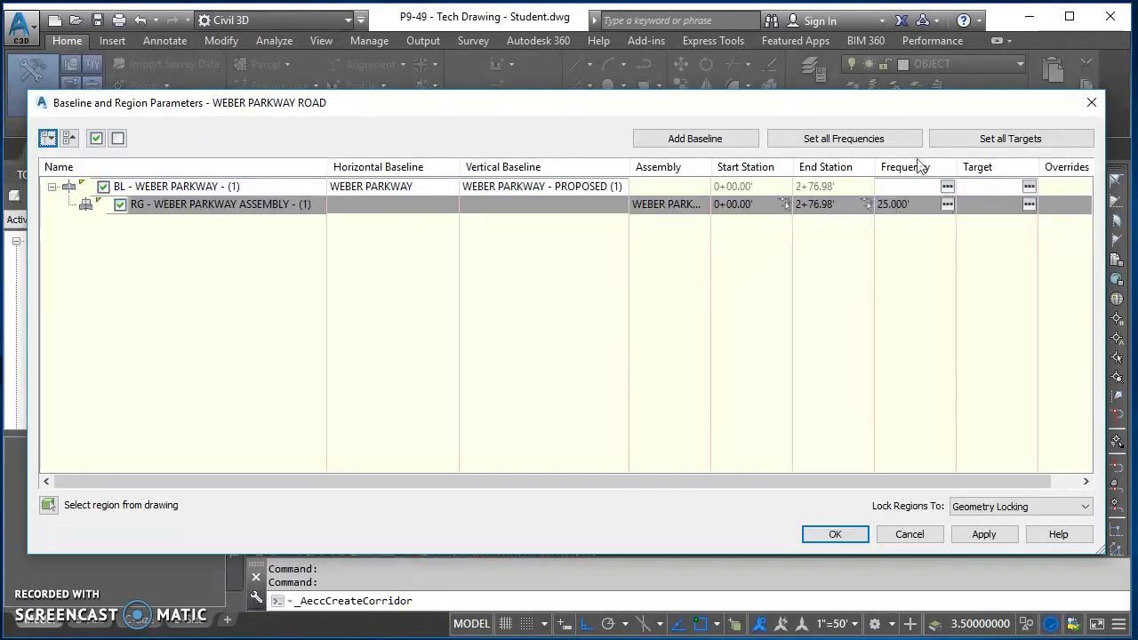
Set all surface targets of the corridor to EXISTING GROUND and accept the target mapping
{"action": "left_click", "coordinate": [1009, 140]}
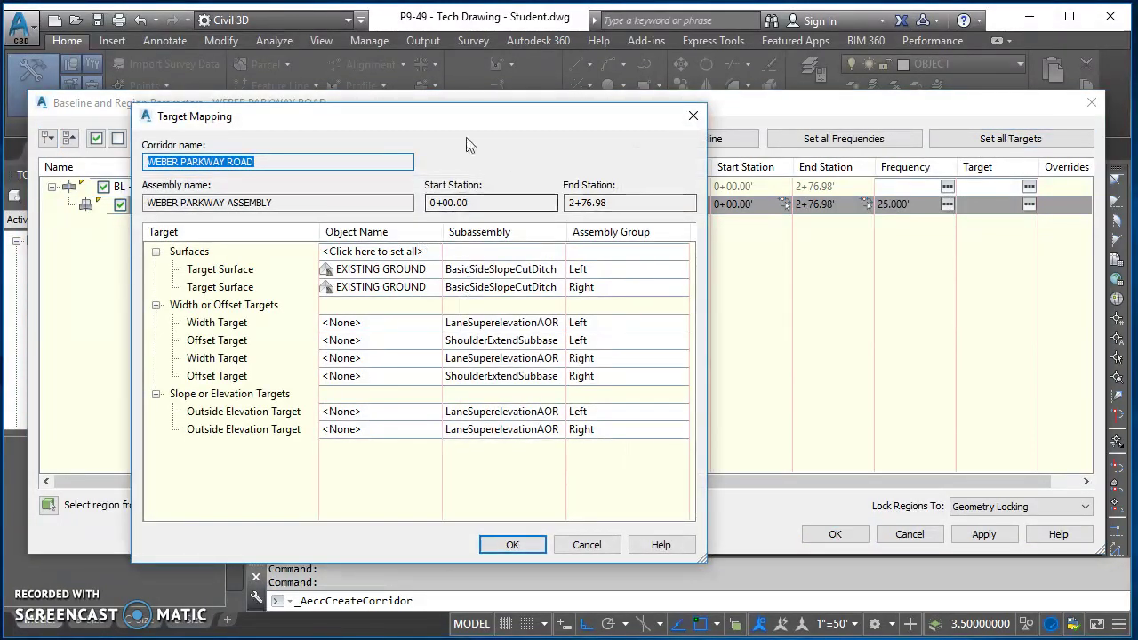
{"action": "left_click_drag", "start_coordinate": [399, 122], "coordinate": [439, 127]}
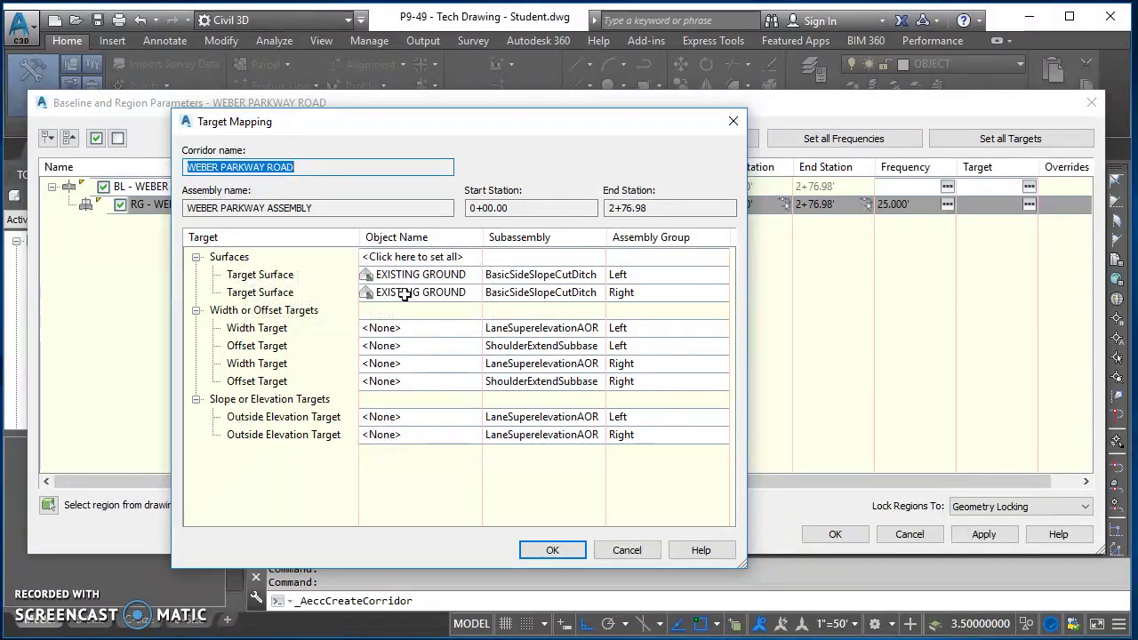
{"action": "left_click", "coordinate": [436, 258]}
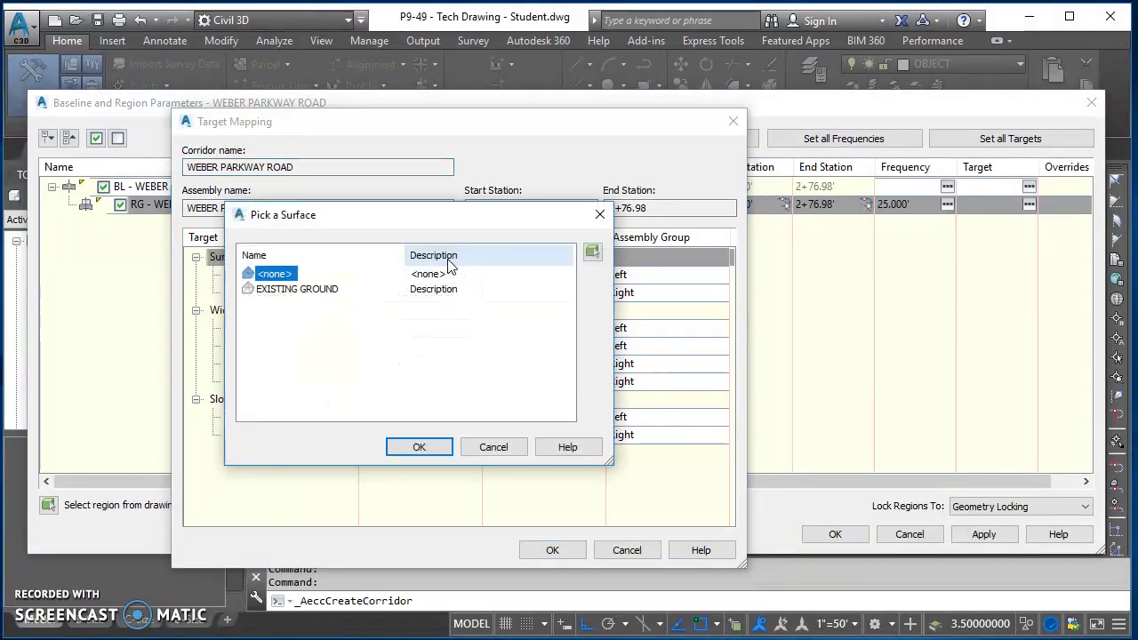
{"action": "left_click", "coordinate": [347, 290]}
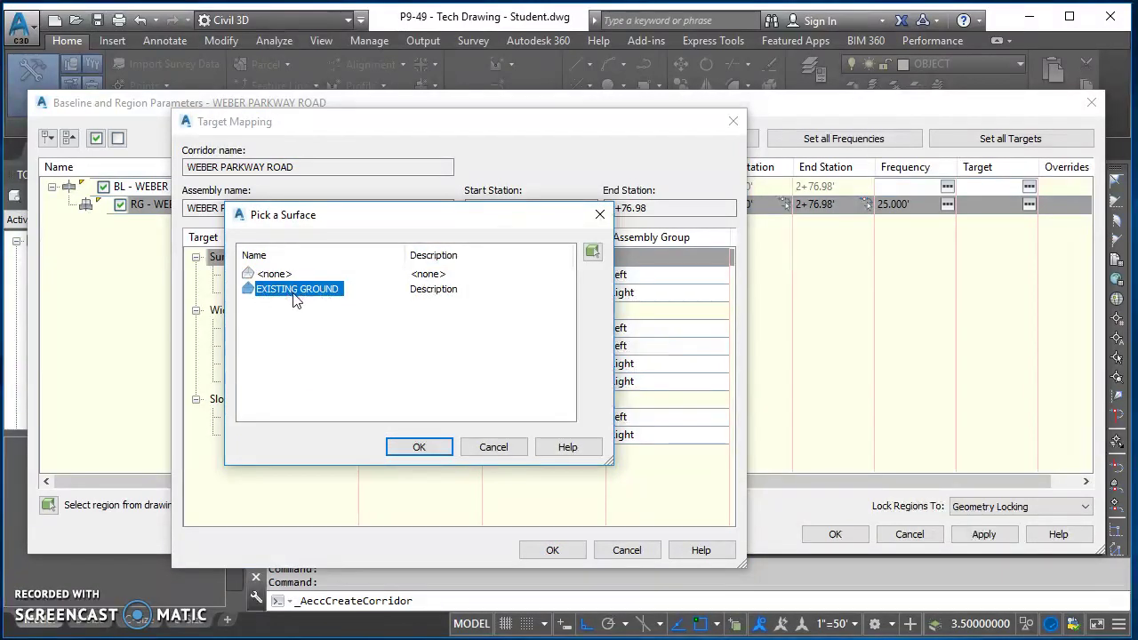
{"action": "left_click", "coordinate": [420, 447]}
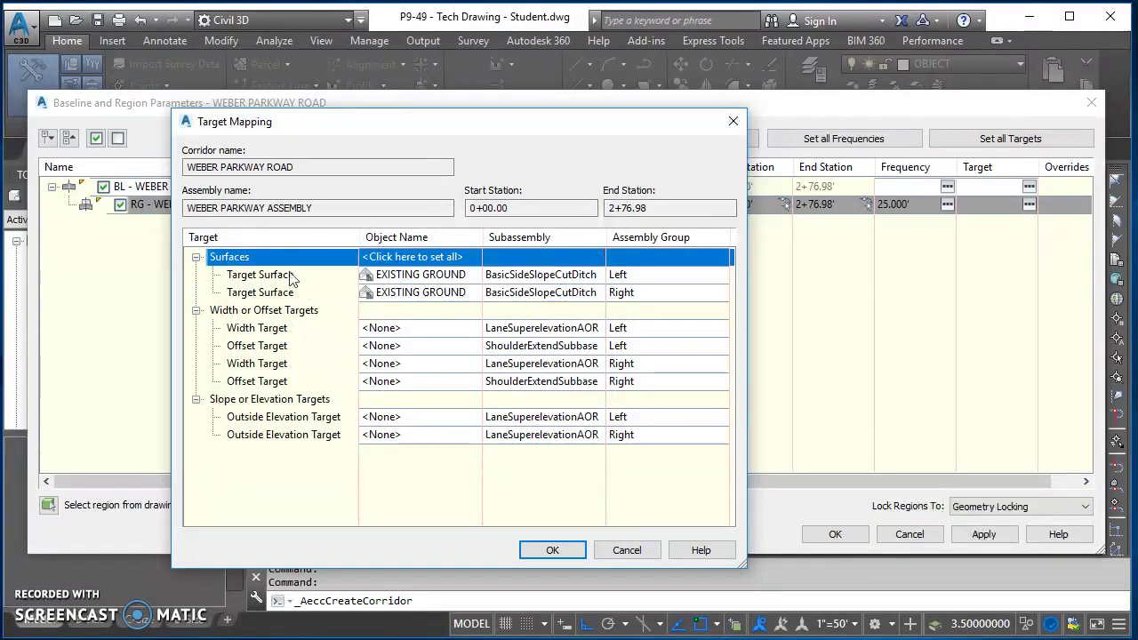
{"action": "left_click", "coordinate": [544, 550]}
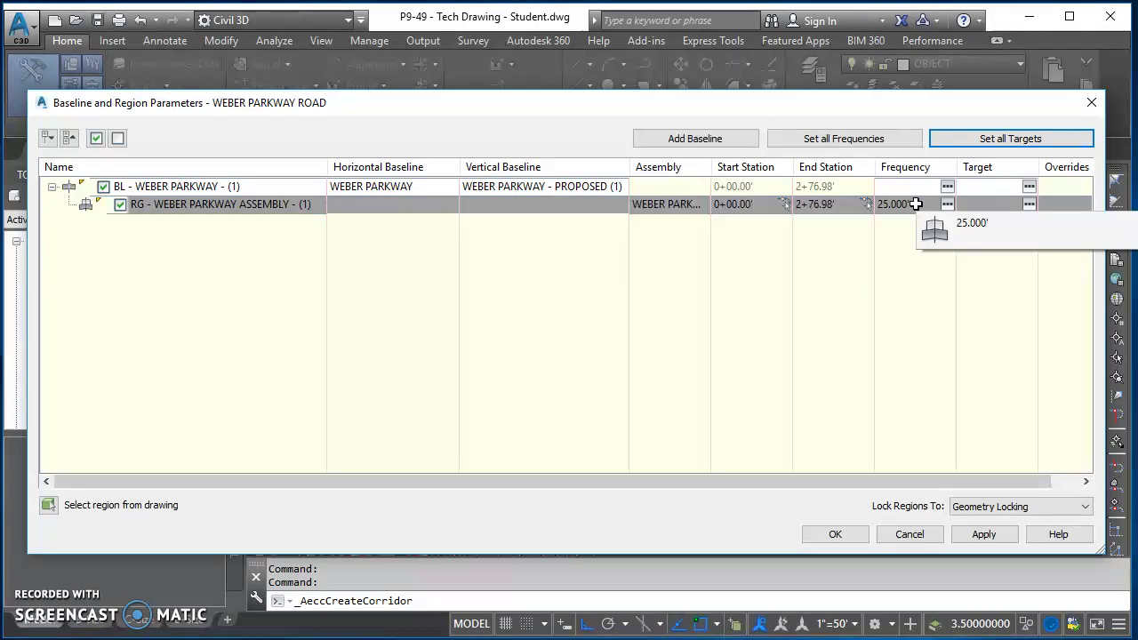
For all regions, set the assembly frequency along tangents and the curve increment to 10'
{"action": "left_click", "coordinate": [869, 140]}
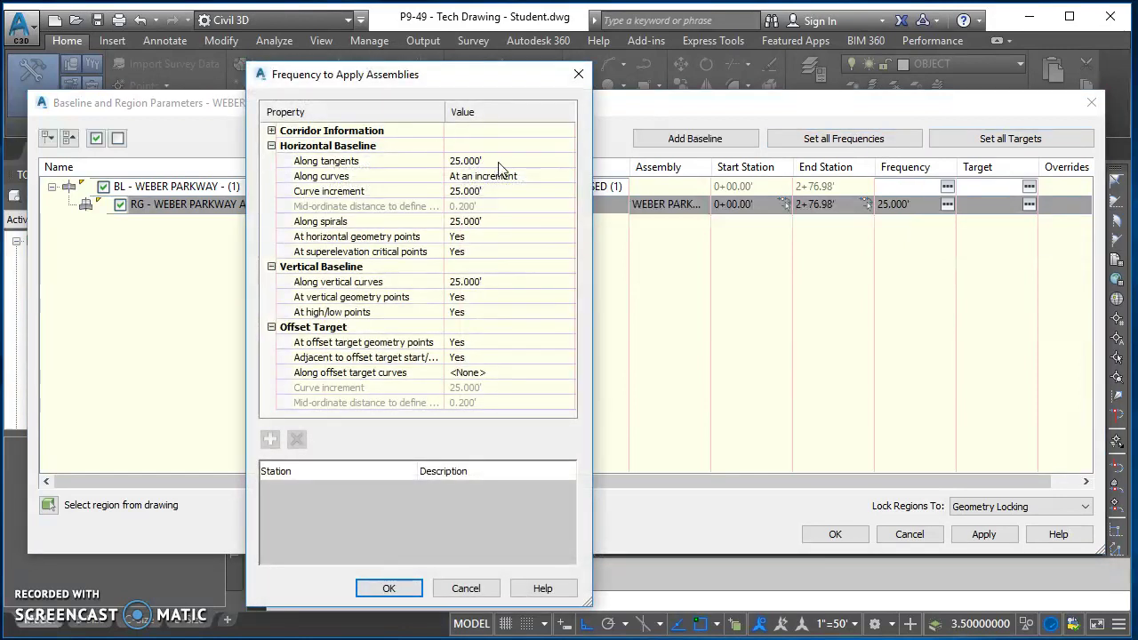
{"action": "left_click", "coordinate": [499, 163]}
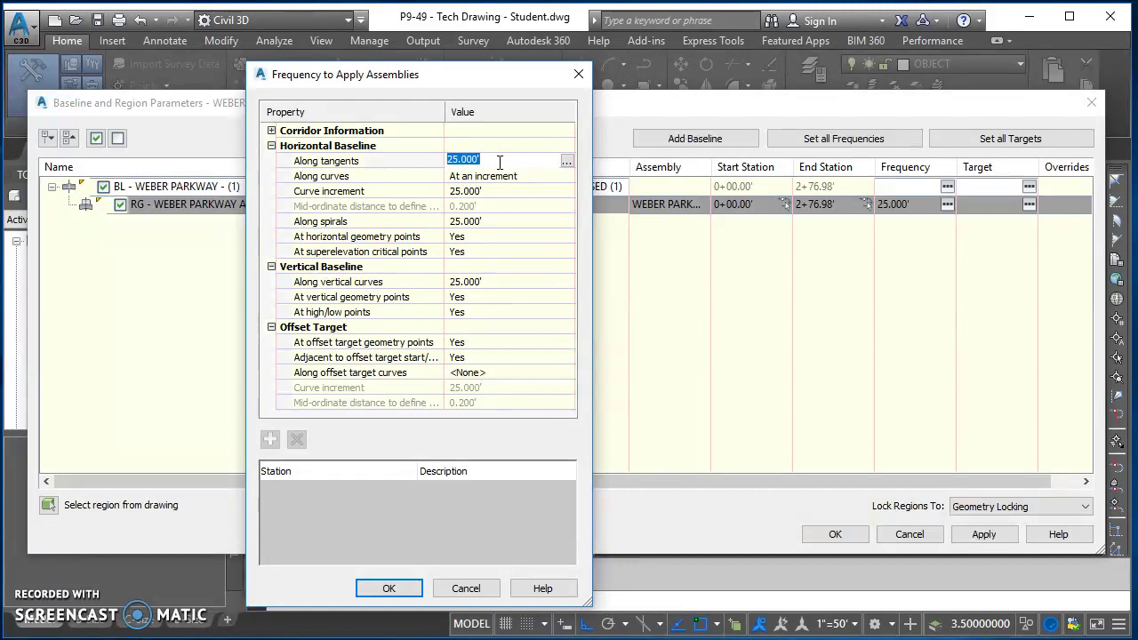
{"action": "type", "text": "10"}
{"action": "key", "text": "Return"}
{"action": "left_click", "coordinate": [495, 191]}
{"action": "type", "text": "10"}
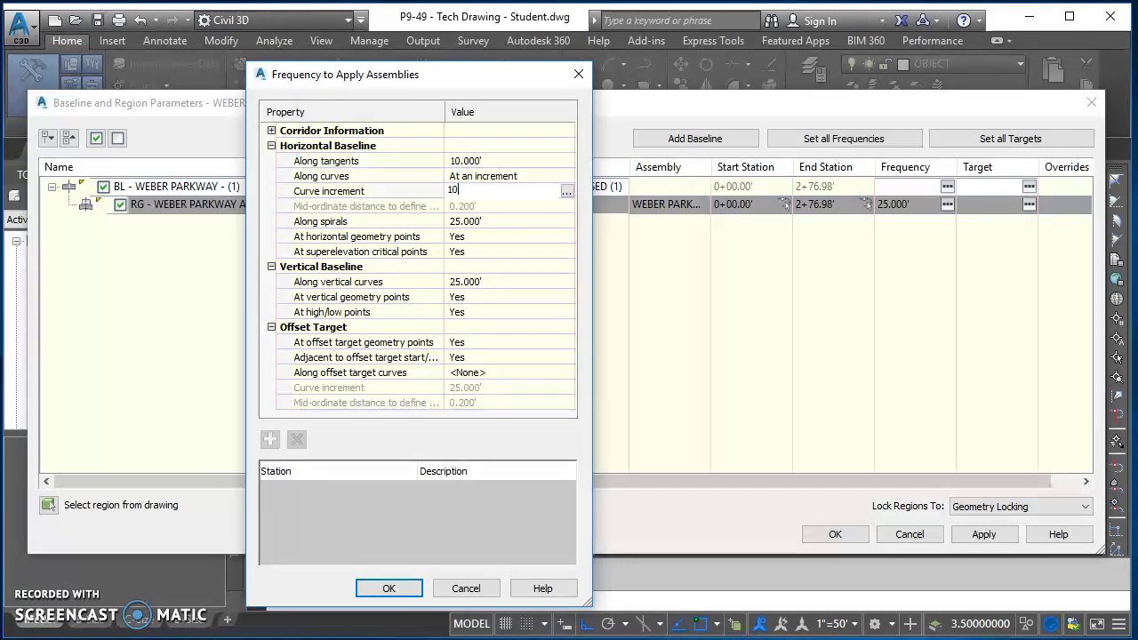
{"action": "key", "text": "Return"}
Set the assembly frequency along spirals and along vertical curves to 10' and accept the frequency settings
{"action": "left_click", "coordinate": [494, 222]}
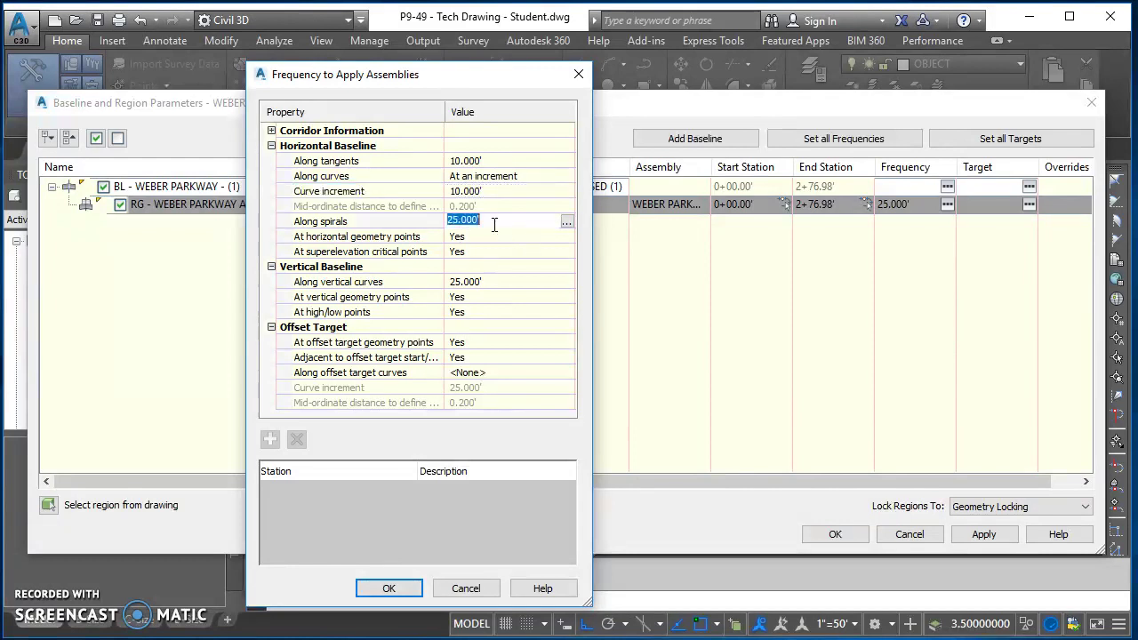
{"action": "type", "text": "10"}
{"action": "key", "text": "Return"}
{"action": "left_click", "coordinate": [495, 283]}
{"action": "type", "text": "10"}
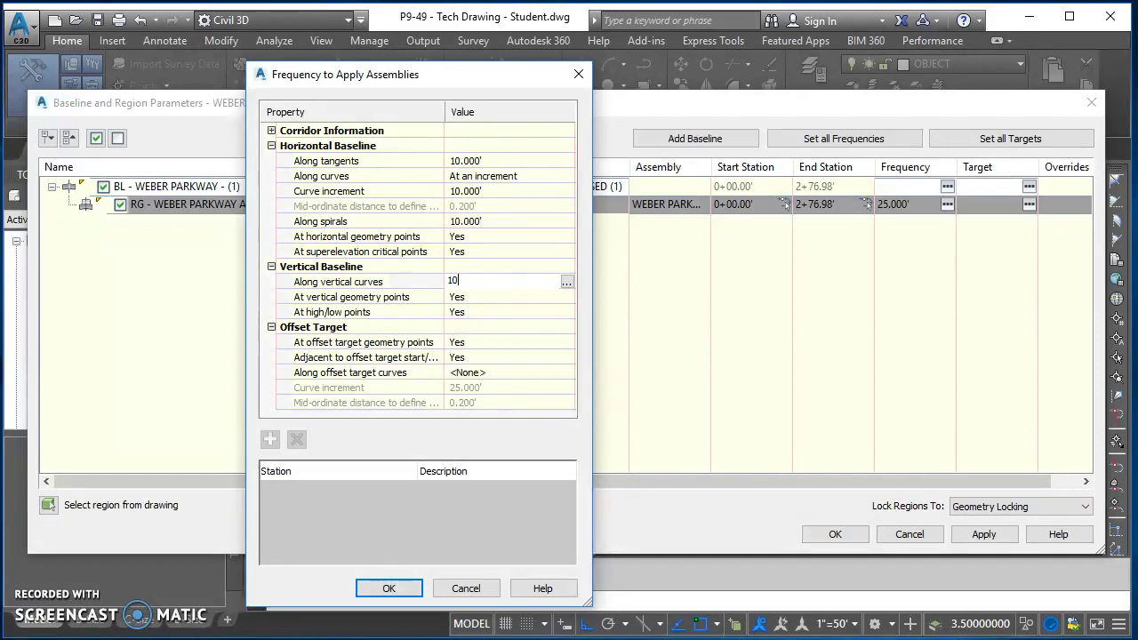
{"action": "key", "text": "Return"}
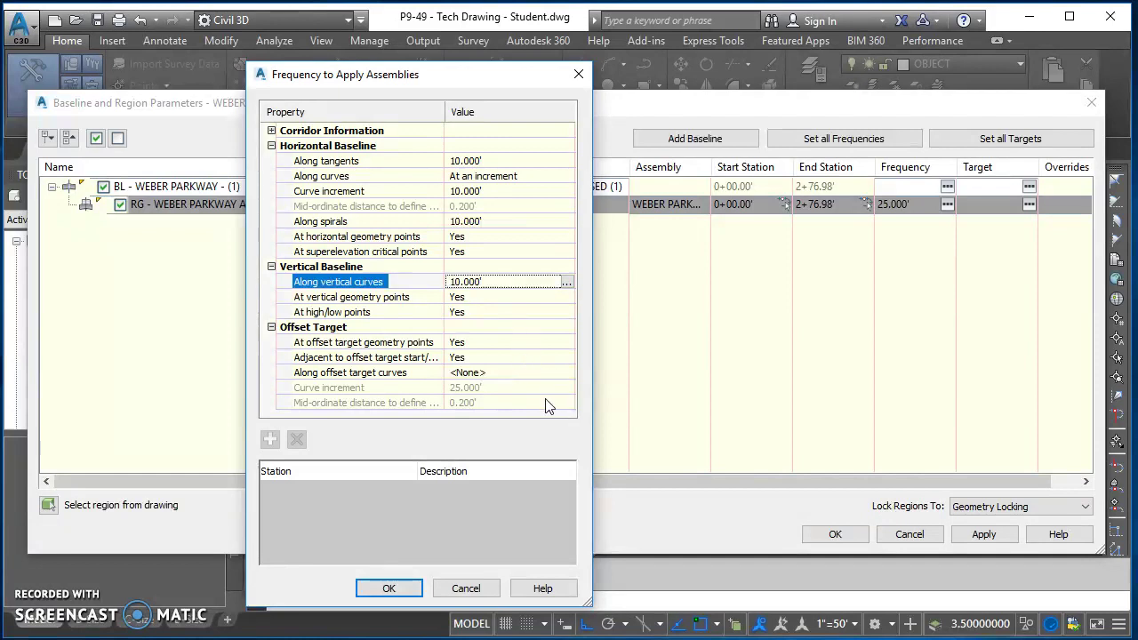
{"action": "left_click", "coordinate": [271, 131]}
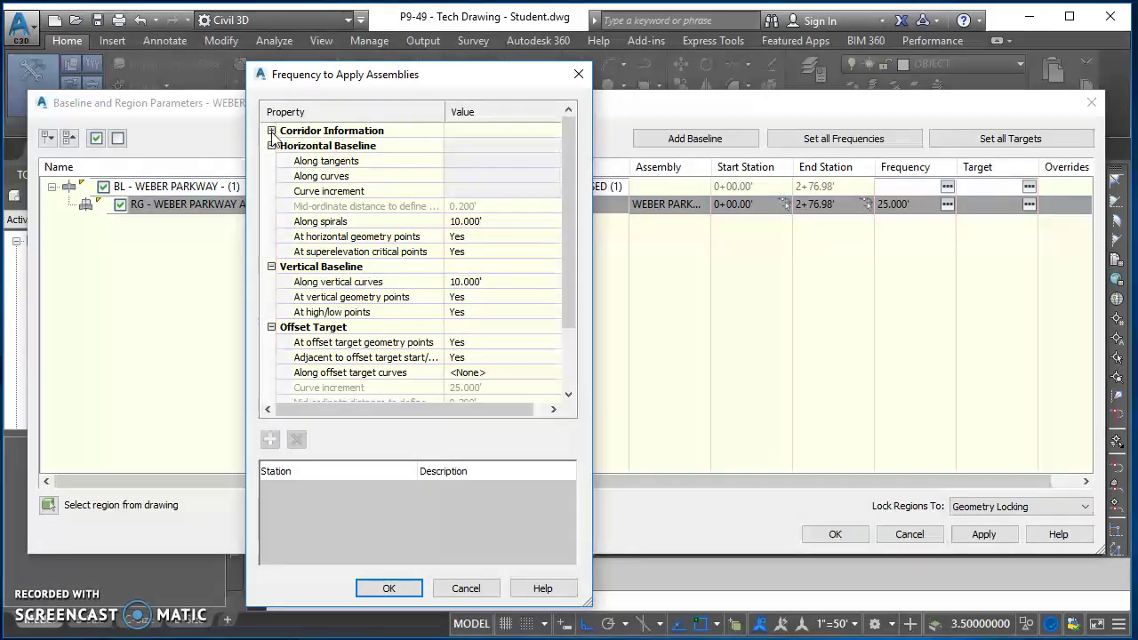
{"action": "left_click_drag", "start_coordinate": [565, 211], "coordinate": [572, 163]}
{"action": "left_click", "coordinate": [378, 589]}
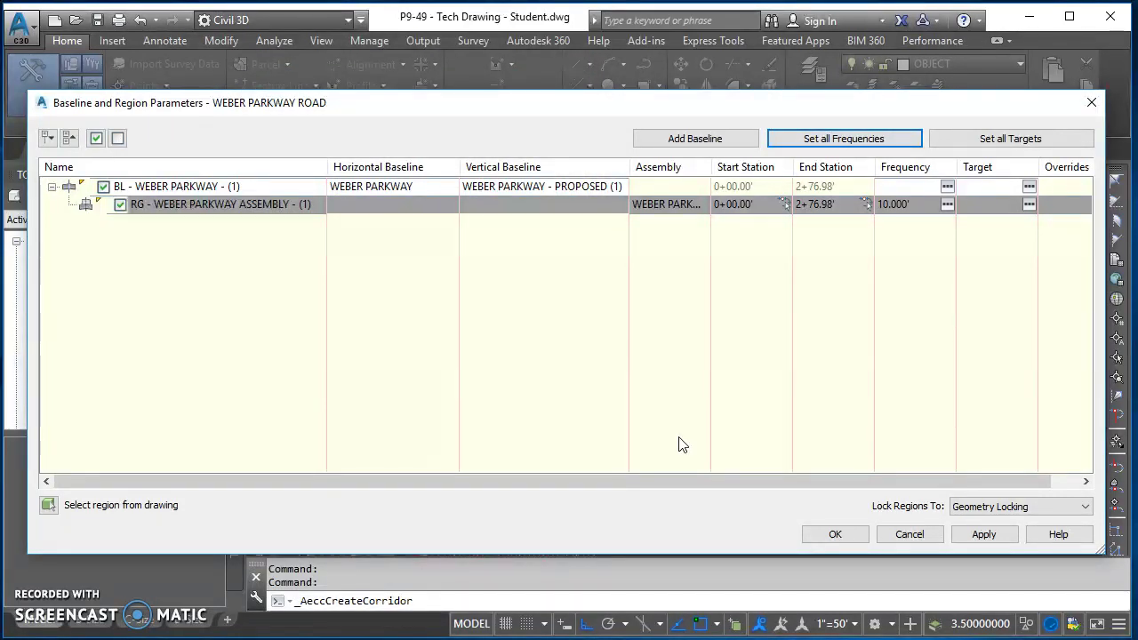
Accept the baseline and region parameters, rebuild the corridor, review the rebuild events and dismiss the event list
{"action": "left_click", "coordinate": [838, 533]}
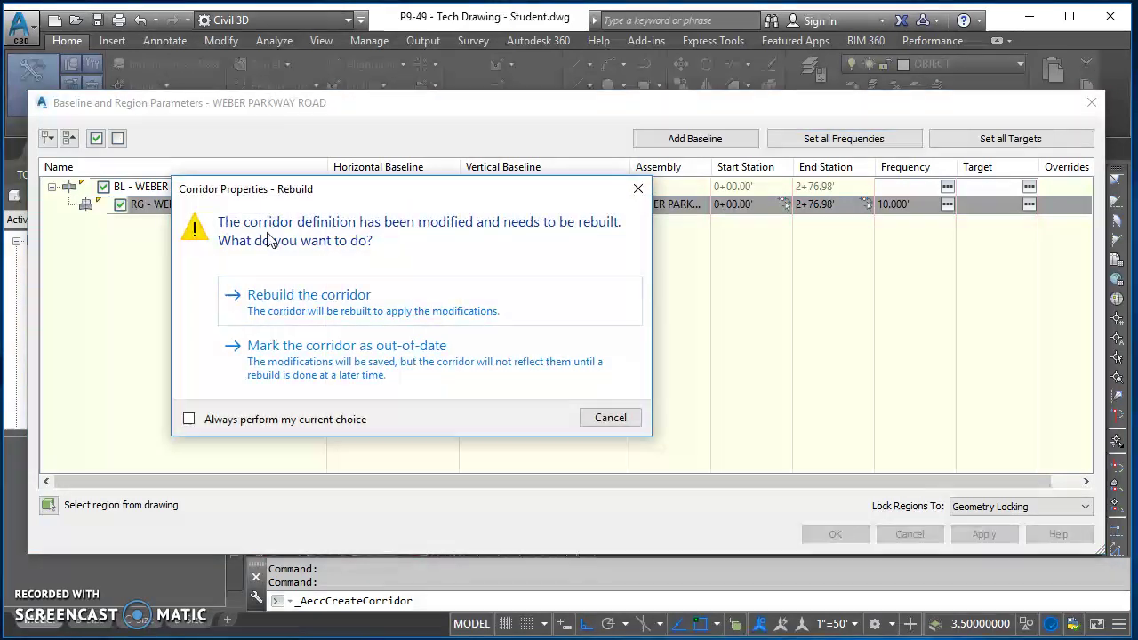
{"action": "left_click", "coordinate": [325, 297]}
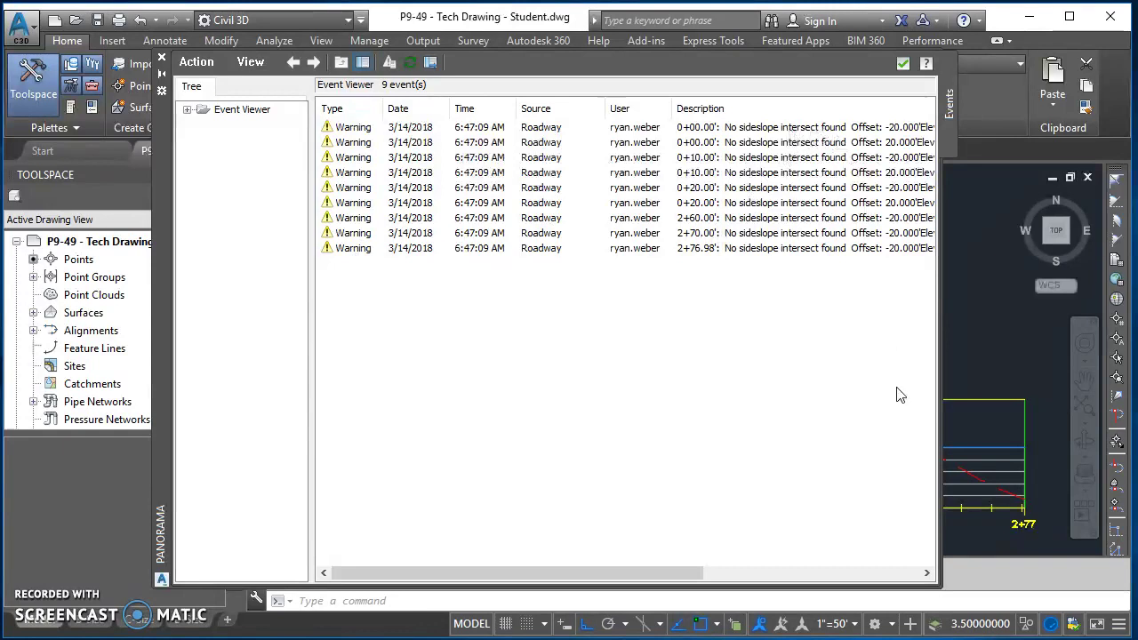
{"action": "mouse_move", "coordinate": [939, 389]}
{"action": "left_mouse_down"}
{"action": "mouse_move", "coordinate": [1136, 390]}
{"action": "mouse_move", "coordinate": [1011, 379]}
{"action": "left_mouse_up"}
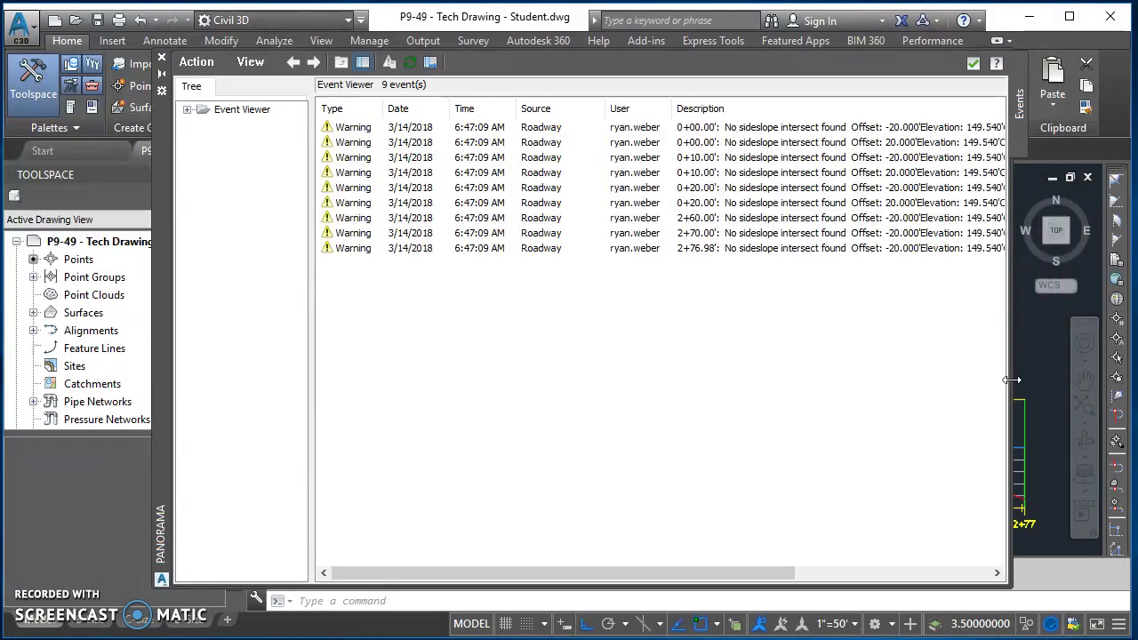
{"action": "left_click", "coordinate": [974, 64]}
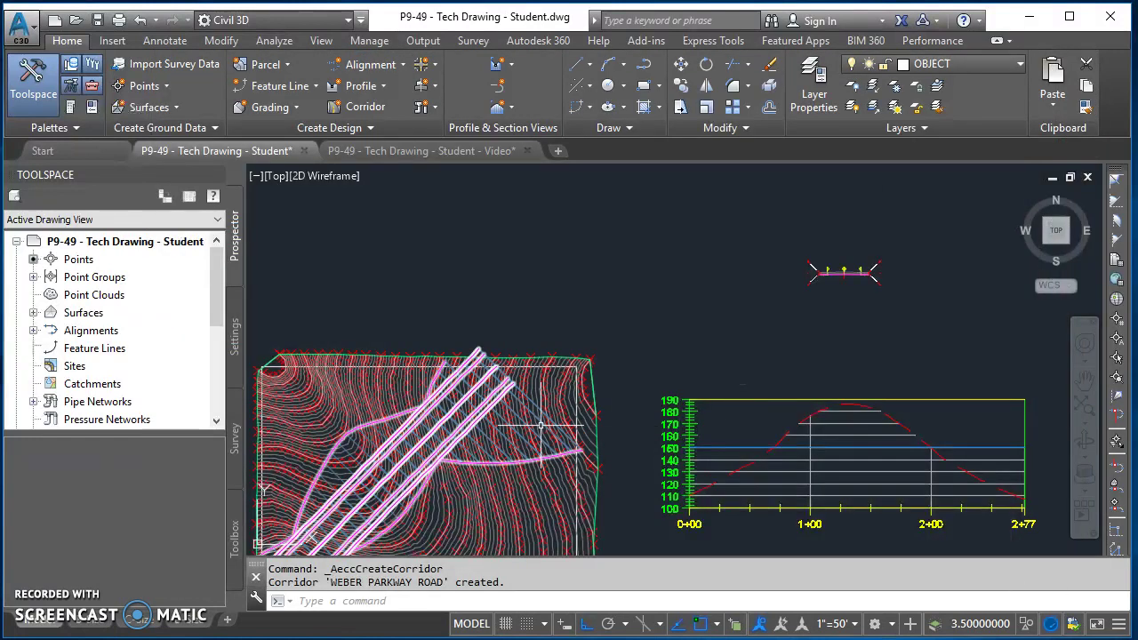
Examine both ends of the corridor in plan against the boundary of the existing ground surface, finishing with the whole drawing in view
{"action": "scroll", "coordinate": [610, 457], "scroll_direction": "up", "scroll_amount": 4}
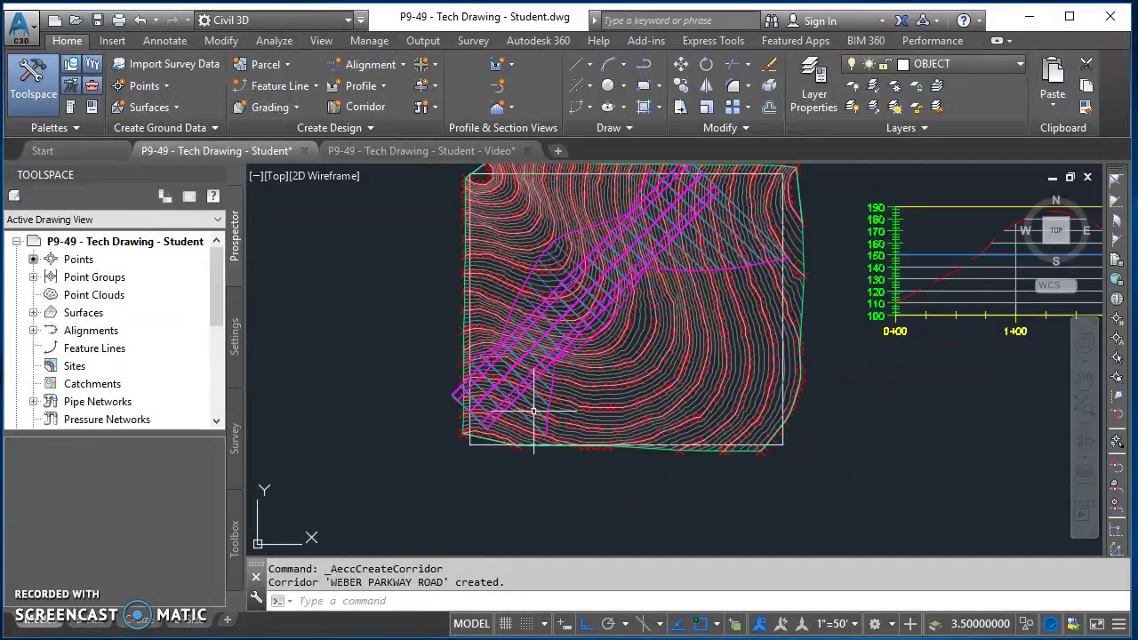
{"action": "scroll", "coordinate": [607, 402], "scroll_direction": "up", "scroll_amount": 2}
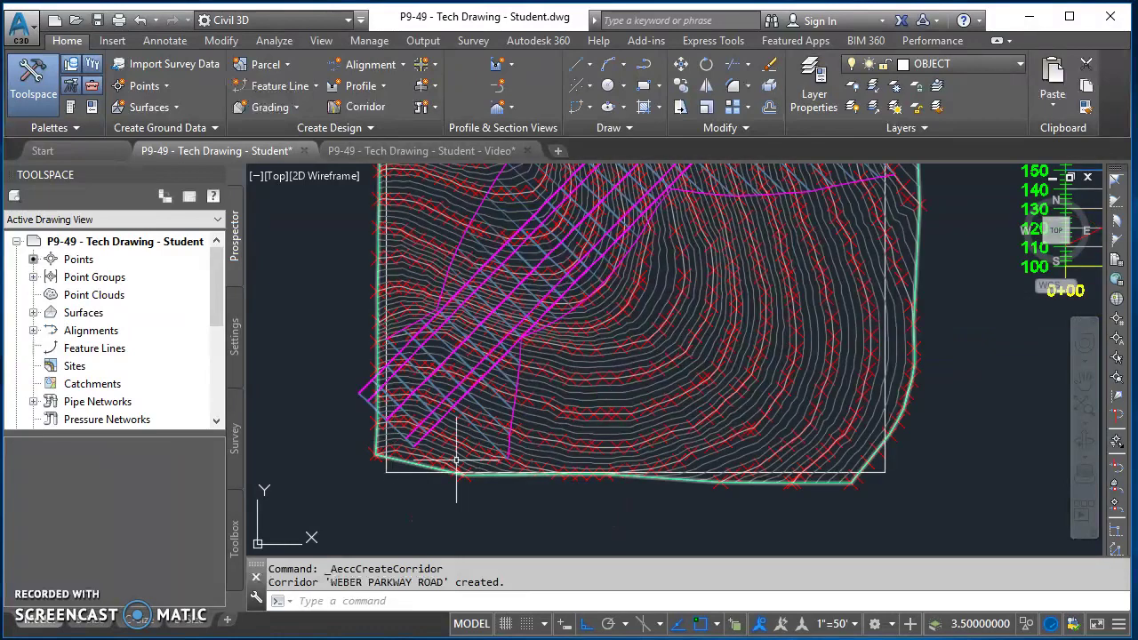
{"action": "middle_click_drag", "start_coordinate": [456, 460], "coordinate": [518, 449]}
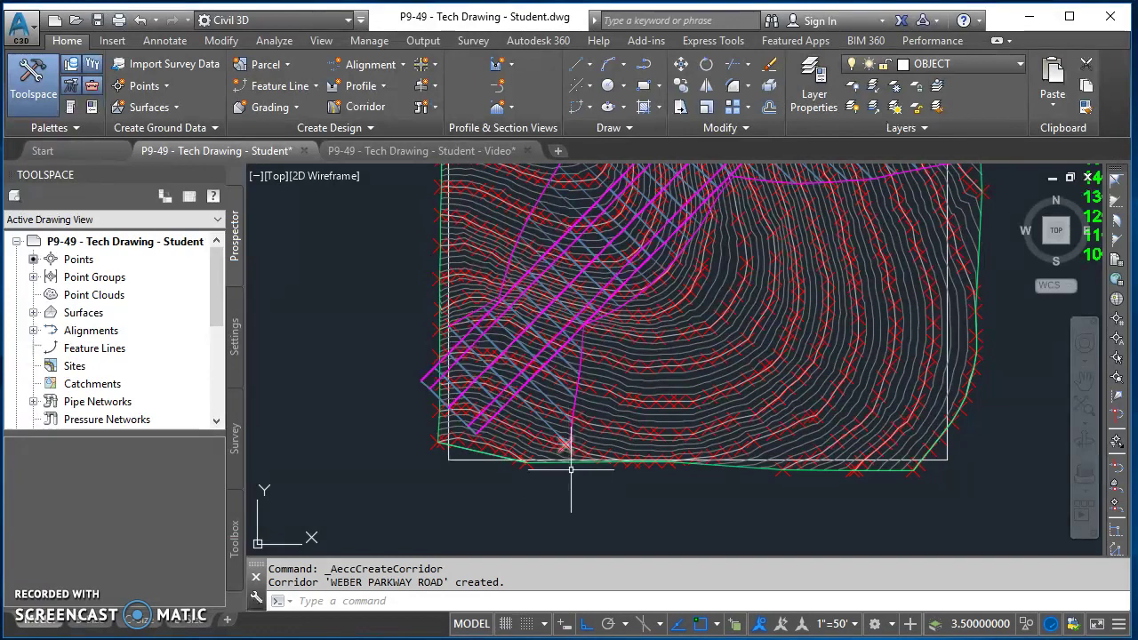
{"action": "left_click", "coordinate": [478, 462]}
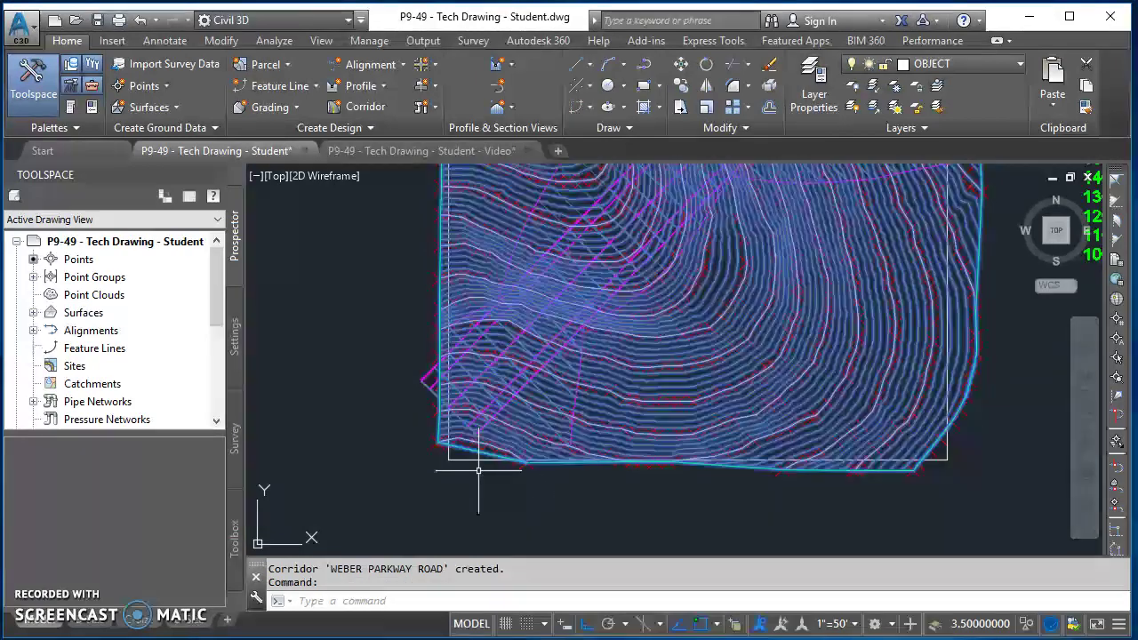
{"action": "key", "text": "Escape"}
{"action": "key", "text": "Escape"}
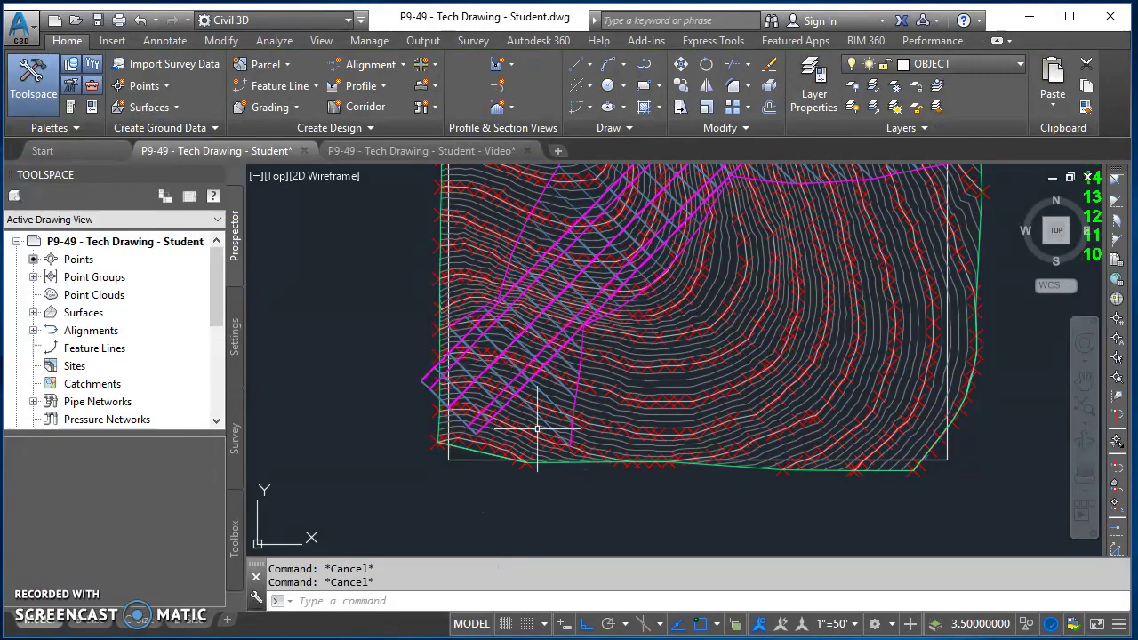
{"action": "middle_click_drag", "start_coordinate": [422, 334], "coordinate": [619, 536]}
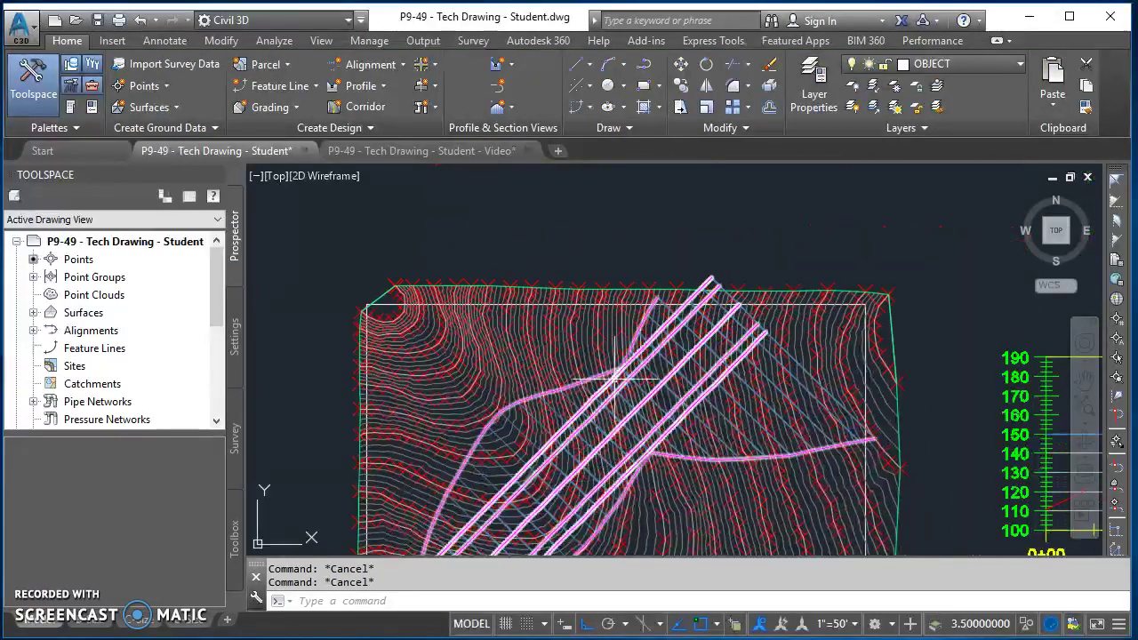
{"action": "middle_click_drag", "start_coordinate": [836, 207], "coordinate": [698, 264]}
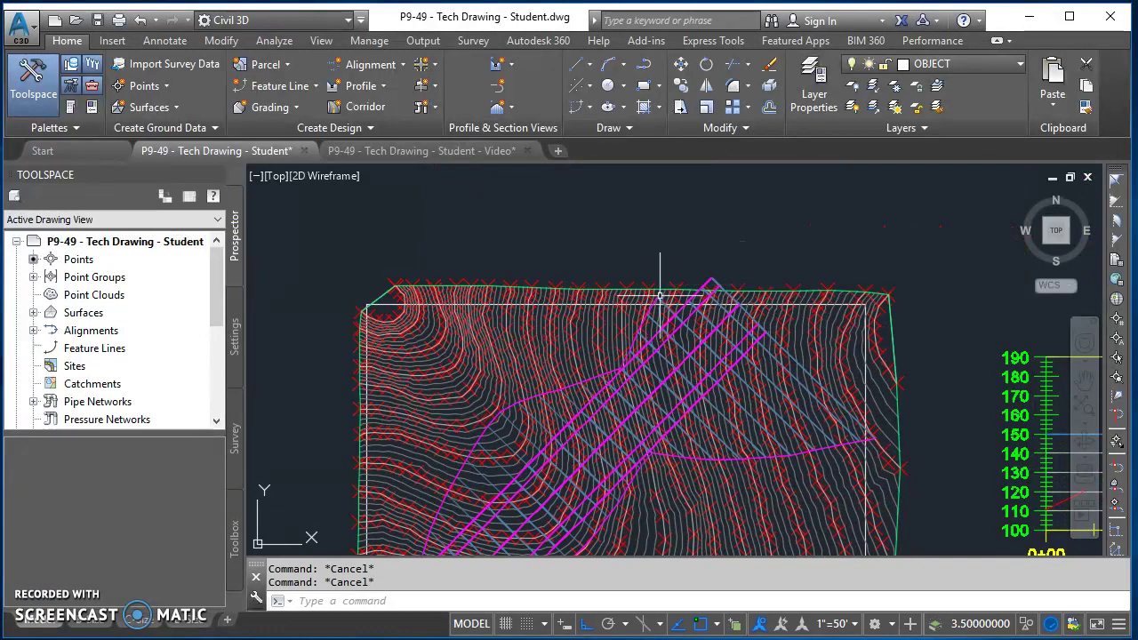
{"action": "scroll", "coordinate": [692, 344], "scroll_direction": "down", "scroll_amount": 4}
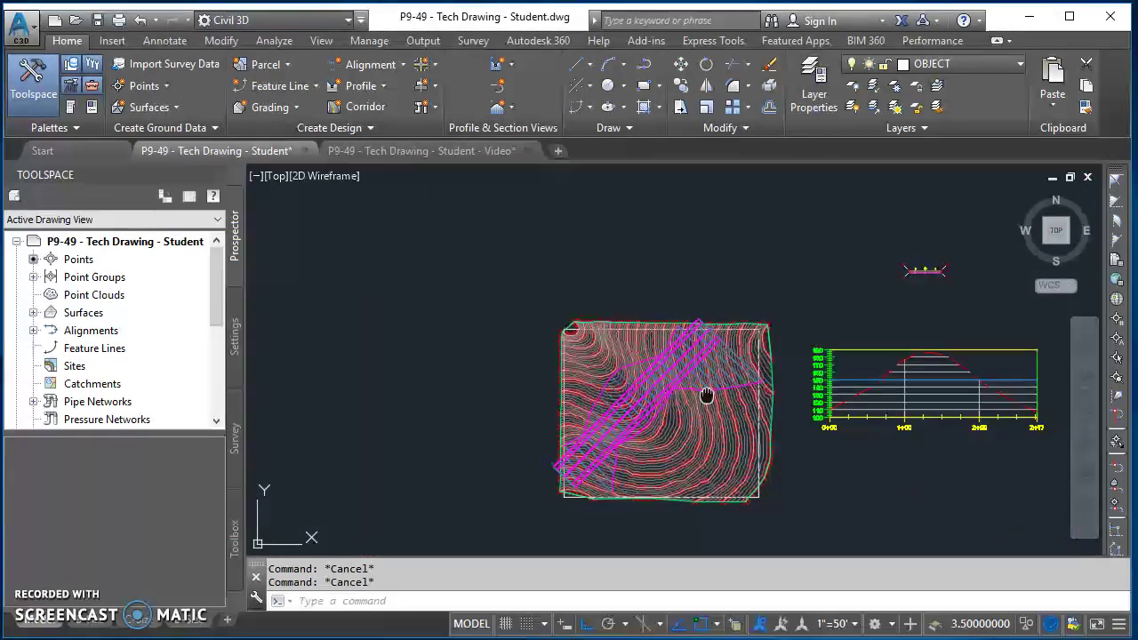
{"action": "middle_click_drag", "start_coordinate": [706, 397], "coordinate": [582, 325]}
{"action": "middle_click", "coordinate": [685, 251]}
{"action": "middle_click", "coordinate": [686, 252]}
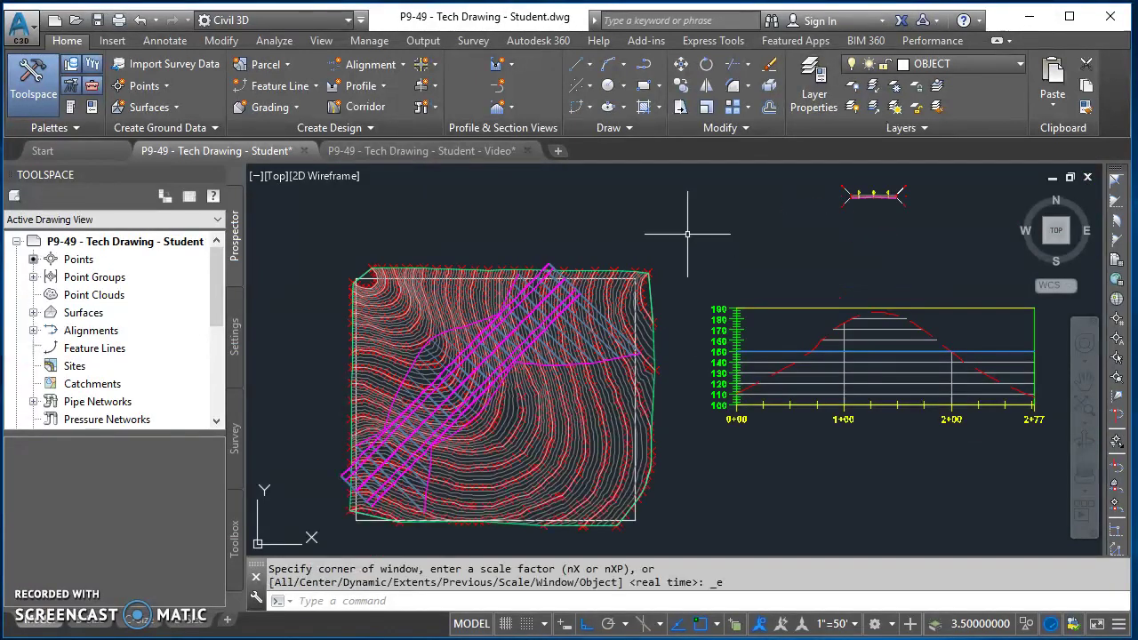